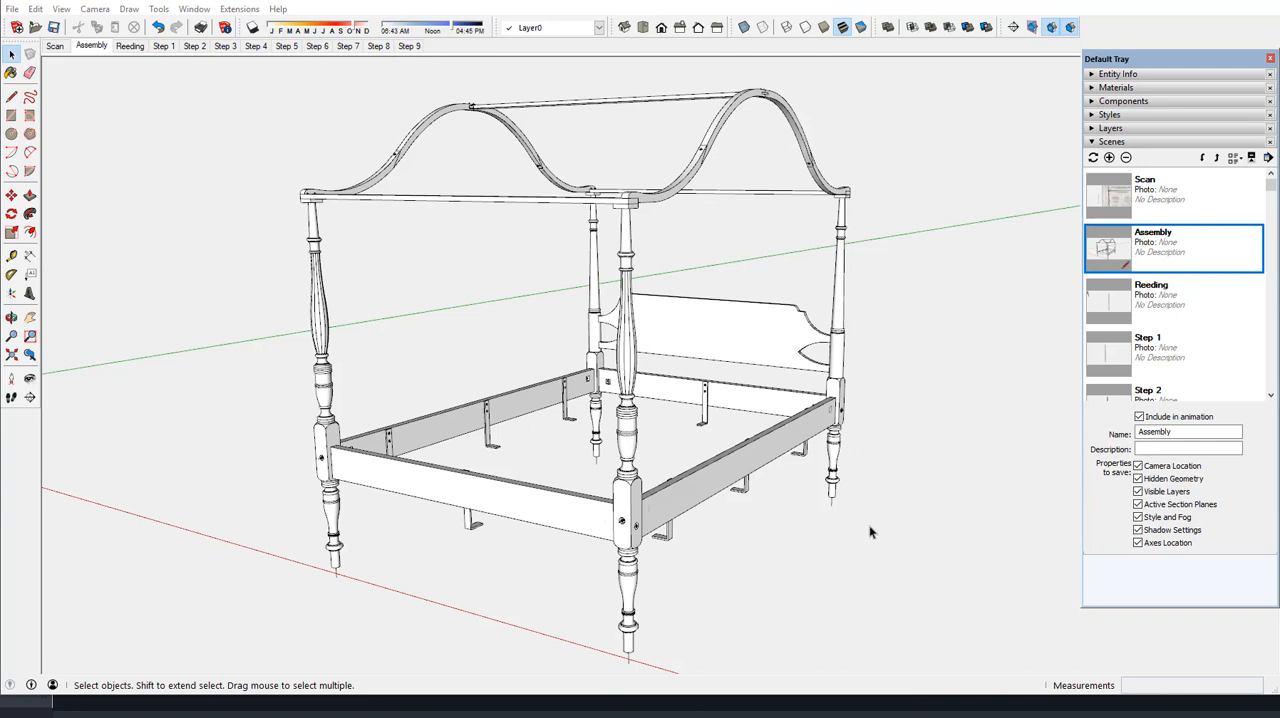
Examine the upper end of the reeded section on the front bedpost in the bed assembly
left_click(624, 360)
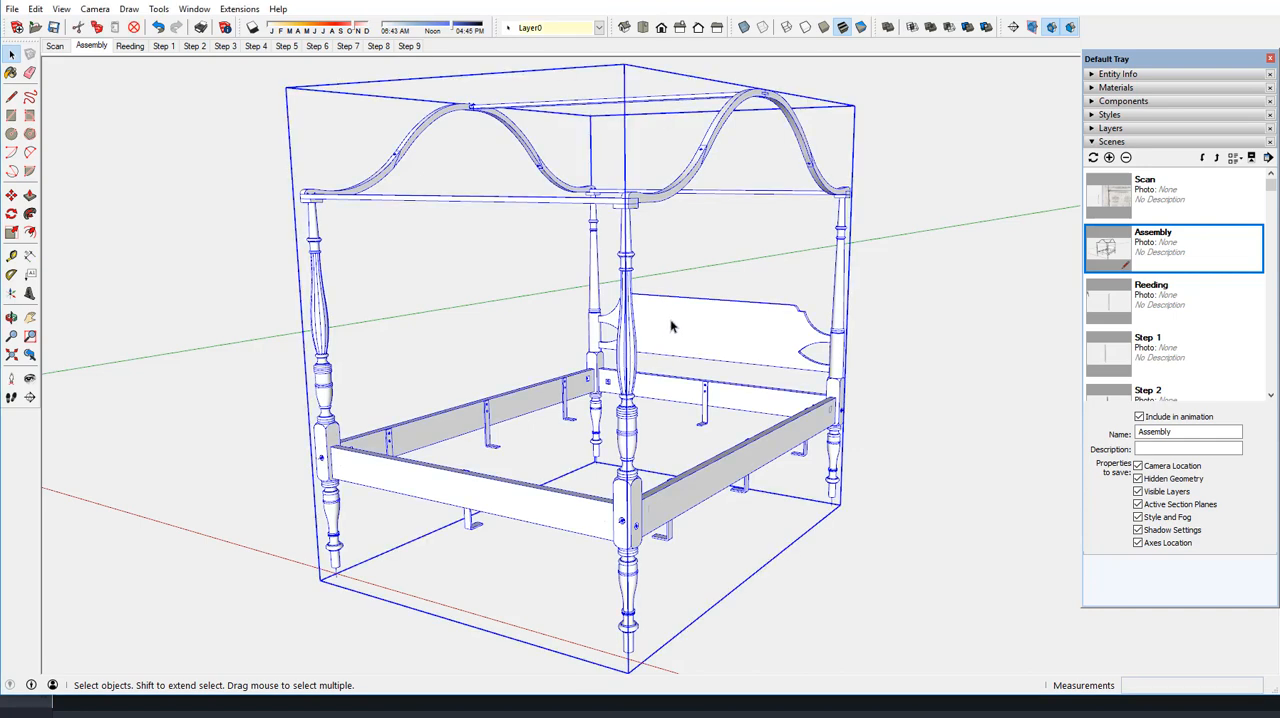
left_click(695, 281)
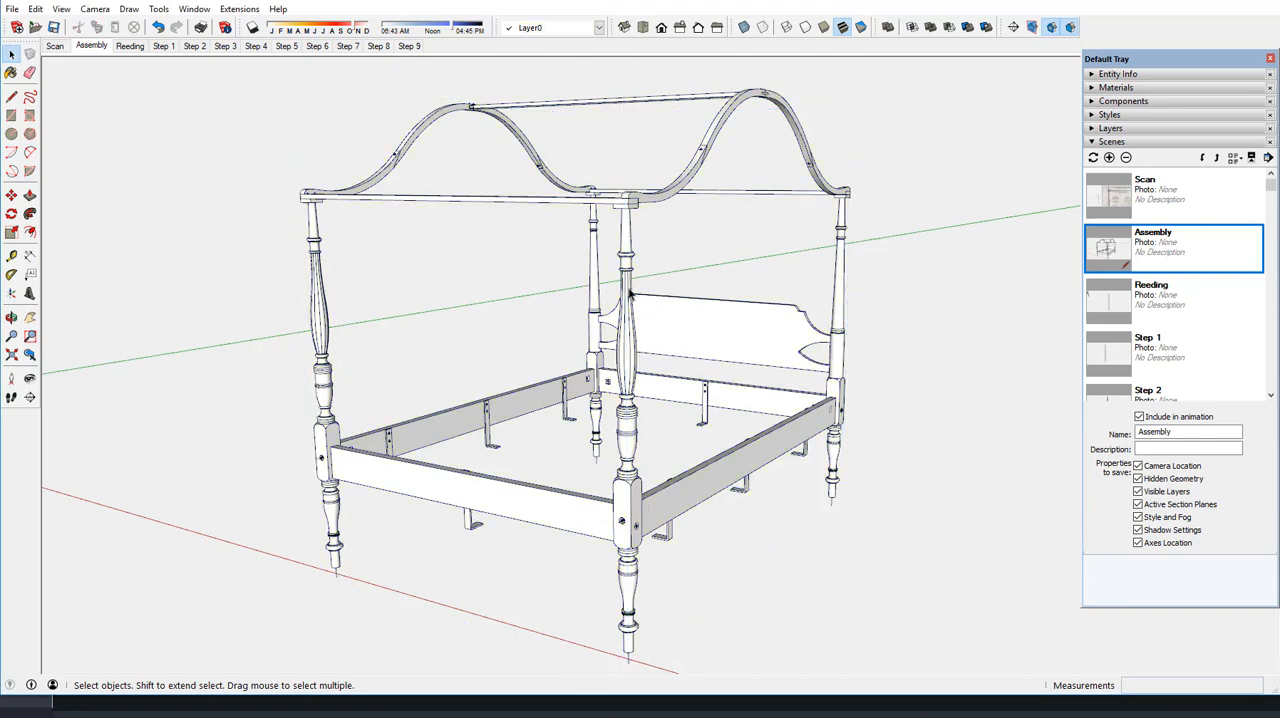
scroll(628, 294, "up", 2)
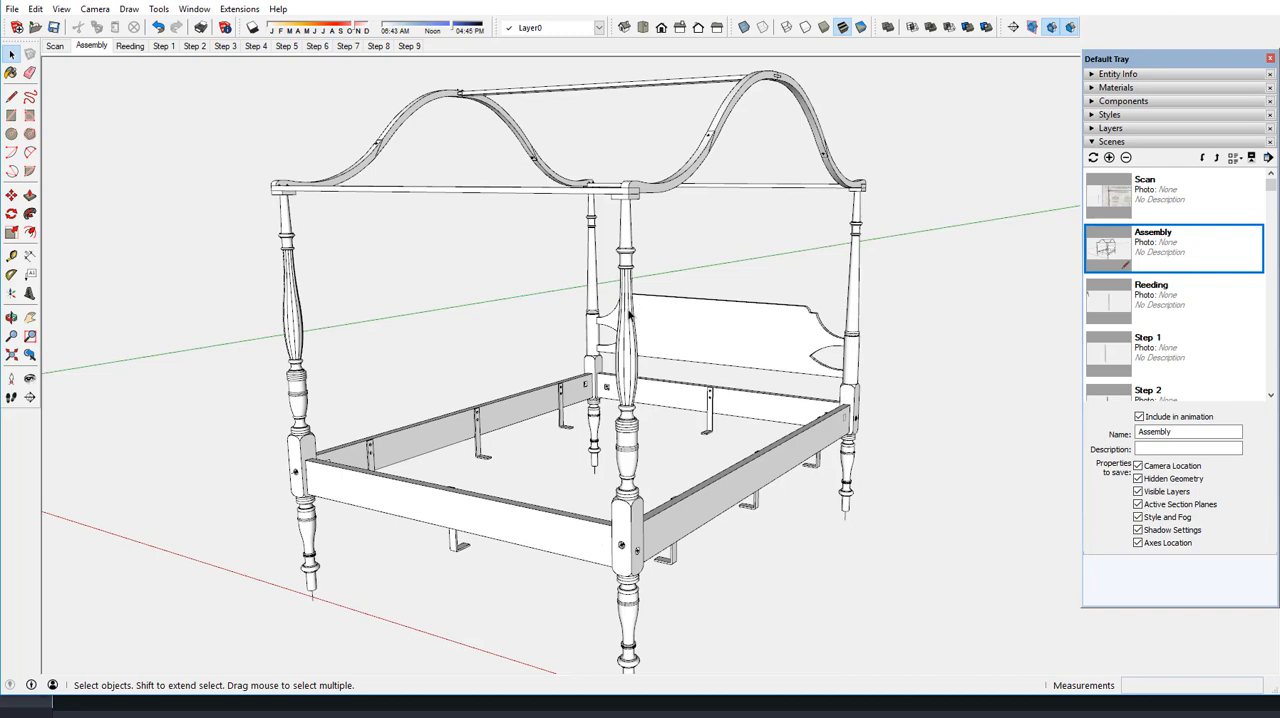
scroll(629, 314, "up", 3)
scroll(627, 258, "up", 3)
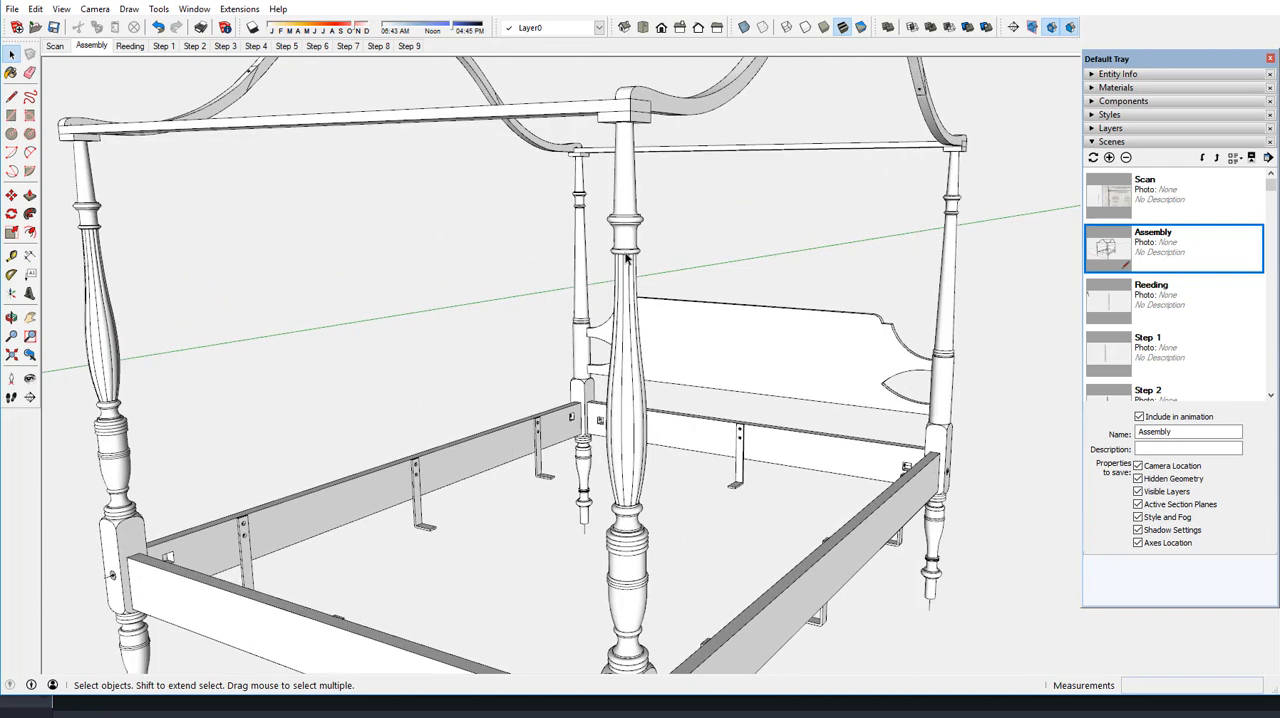
scroll(626, 258, "up", 8)
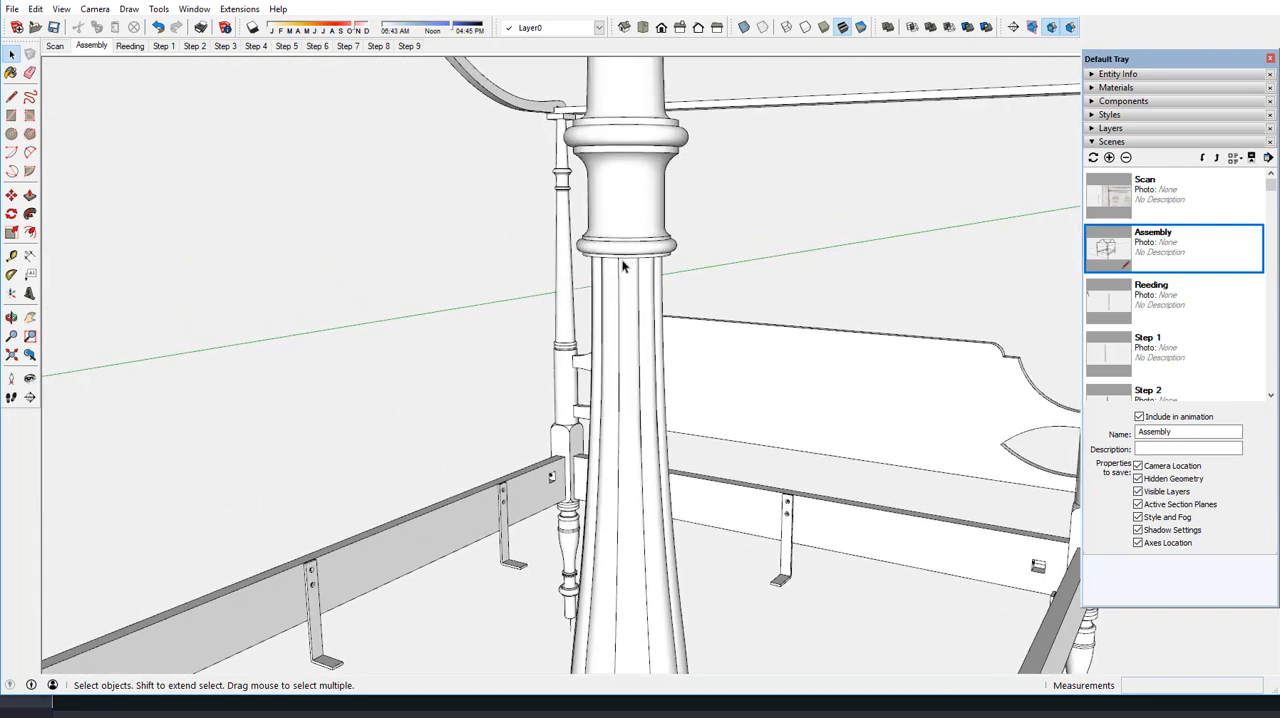
scroll(624, 268, "up", 5)
middle_click_drag(637, 352, 628, 194)
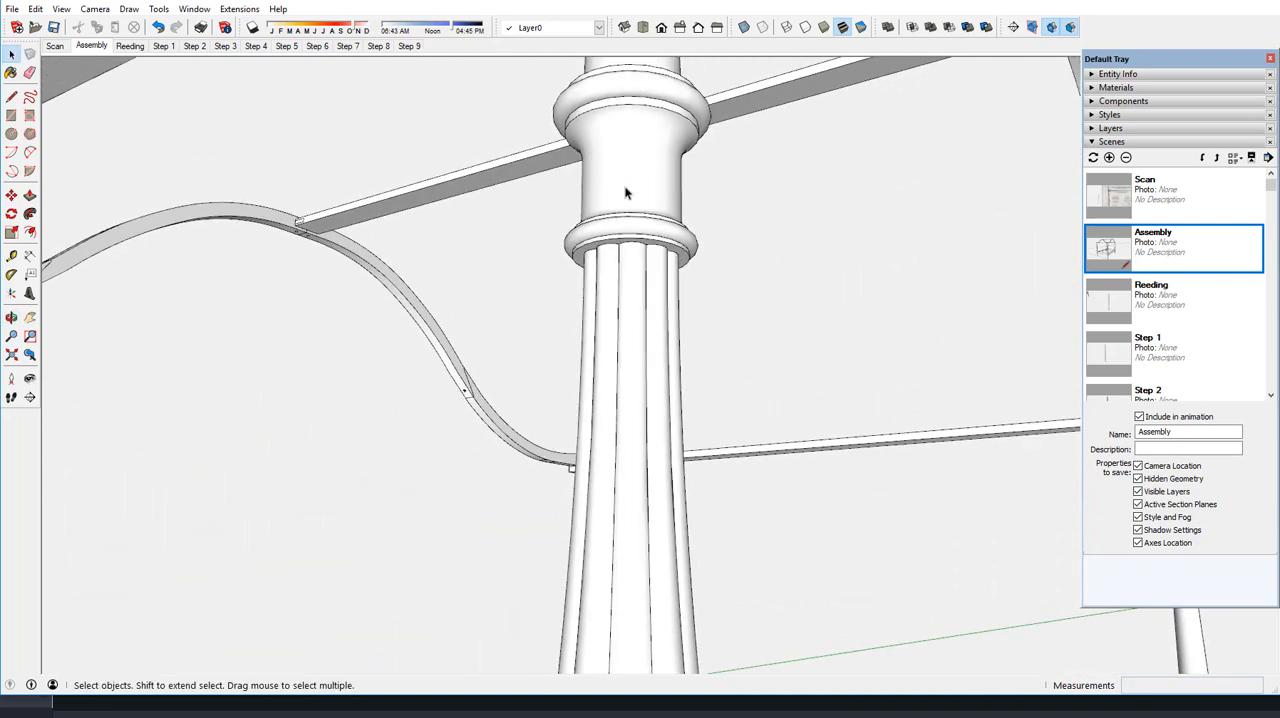
Examine the bulging lower end of the front bedpost's reeding, down to the turned rings beneath it
scroll(626, 193, "down", 2)
scroll(626, 193, "down", 4)
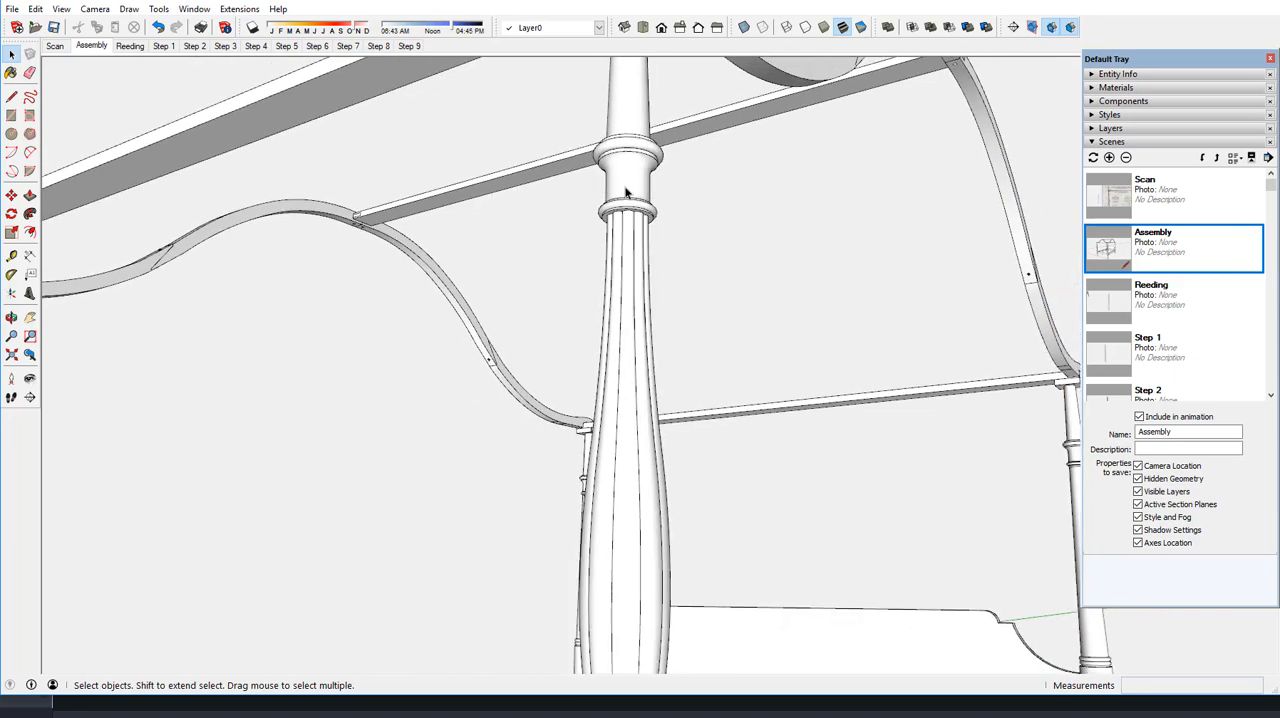
scroll(626, 193, "down", 2)
middle_click_drag(626, 193, 586, 429)
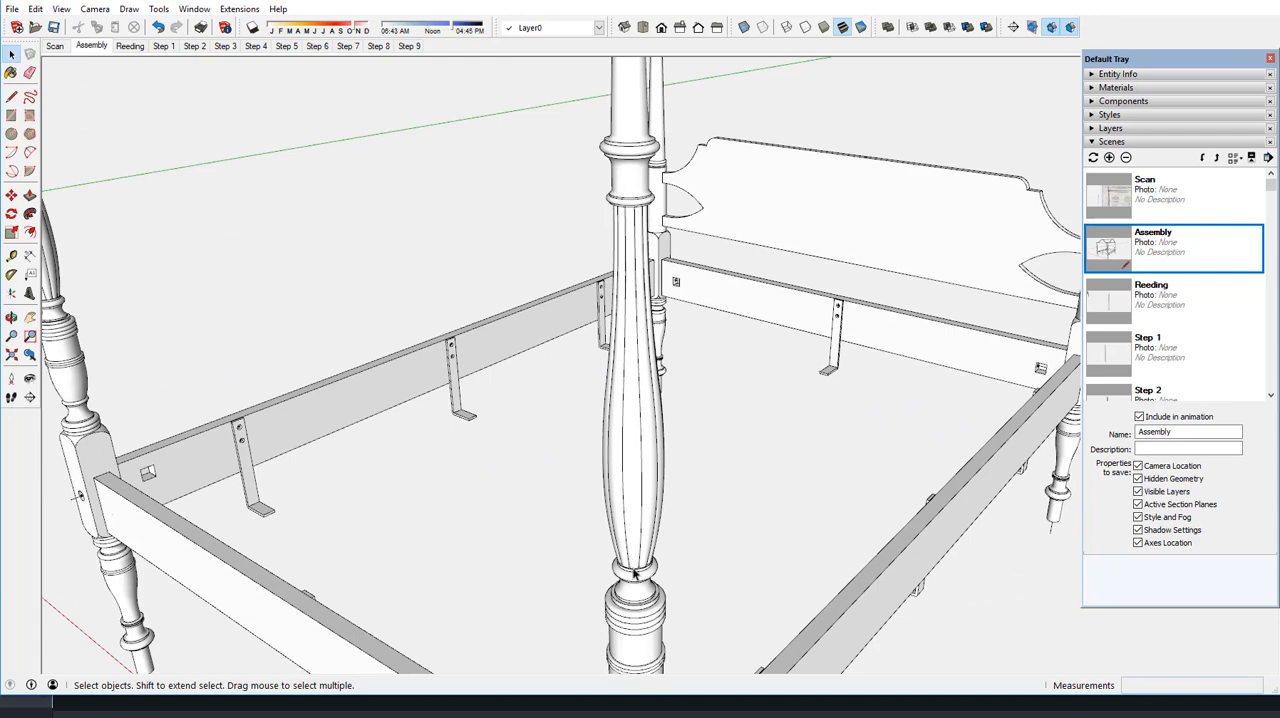
scroll(634, 572, "up", 5)
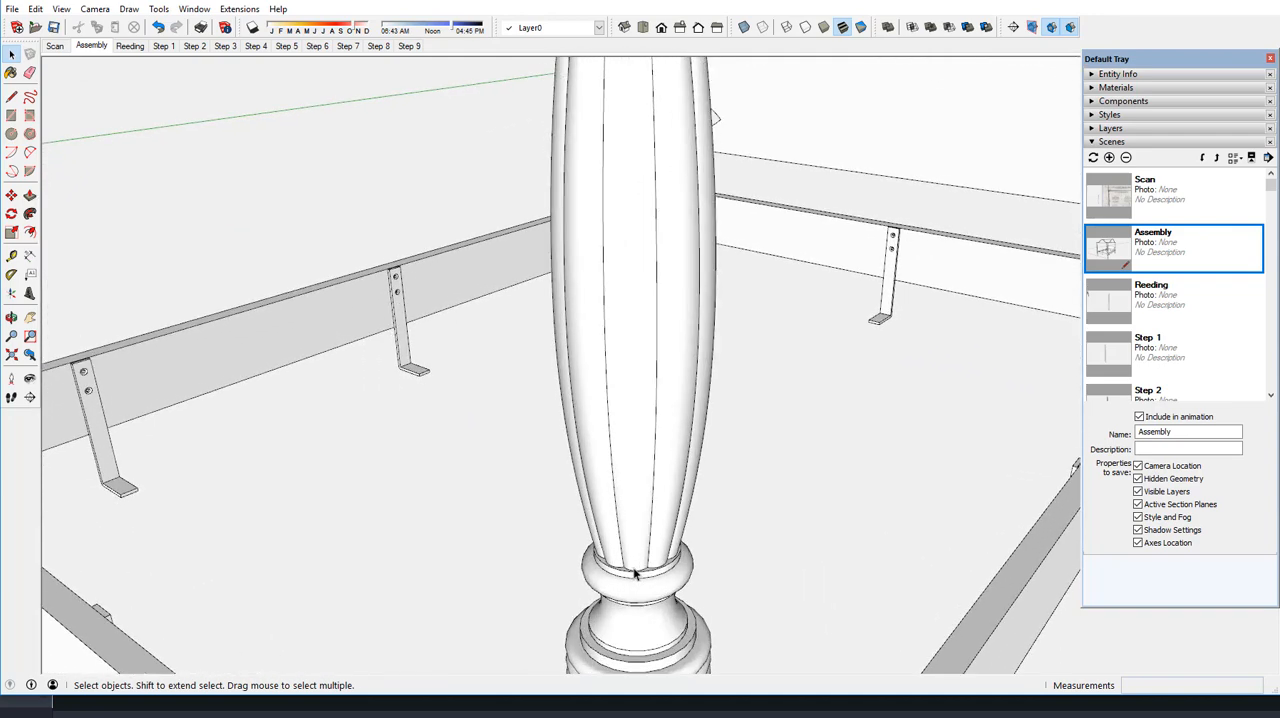
scroll(636, 314, "down", 3)
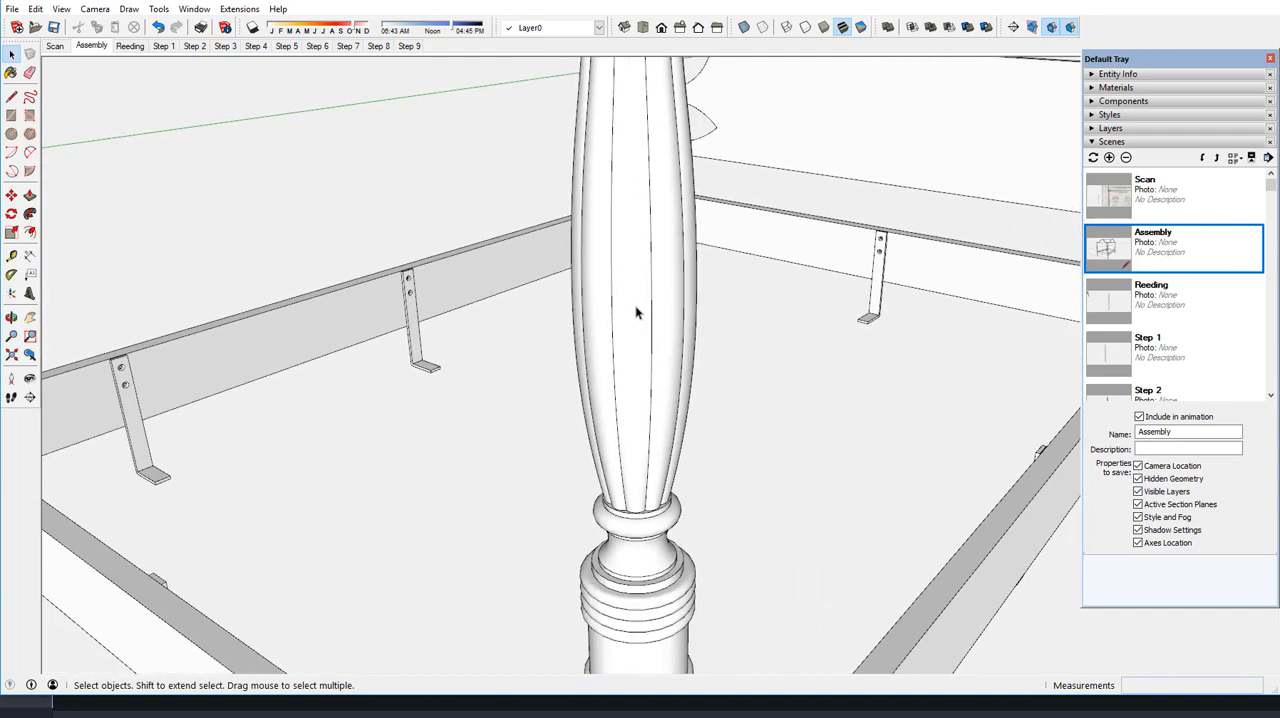
scroll(636, 314, "down", 3)
scroll(636, 314, "down", 2)
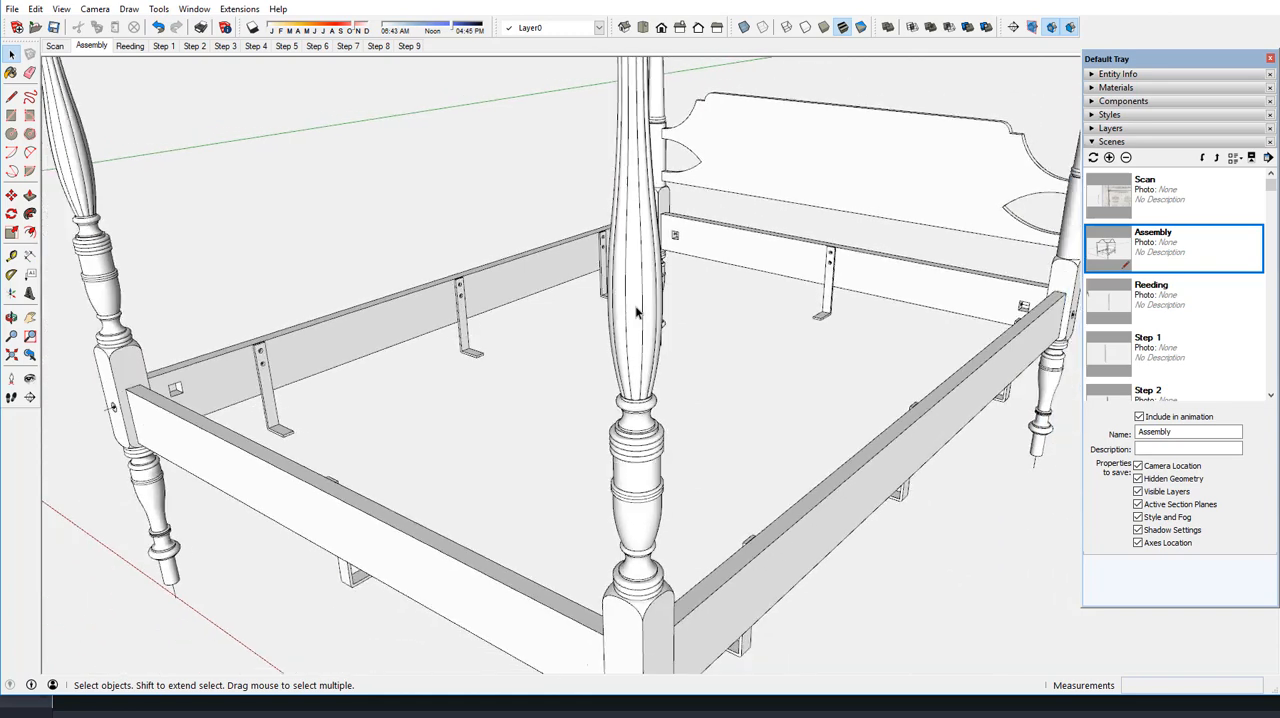
scroll(636, 314, "down", 3)
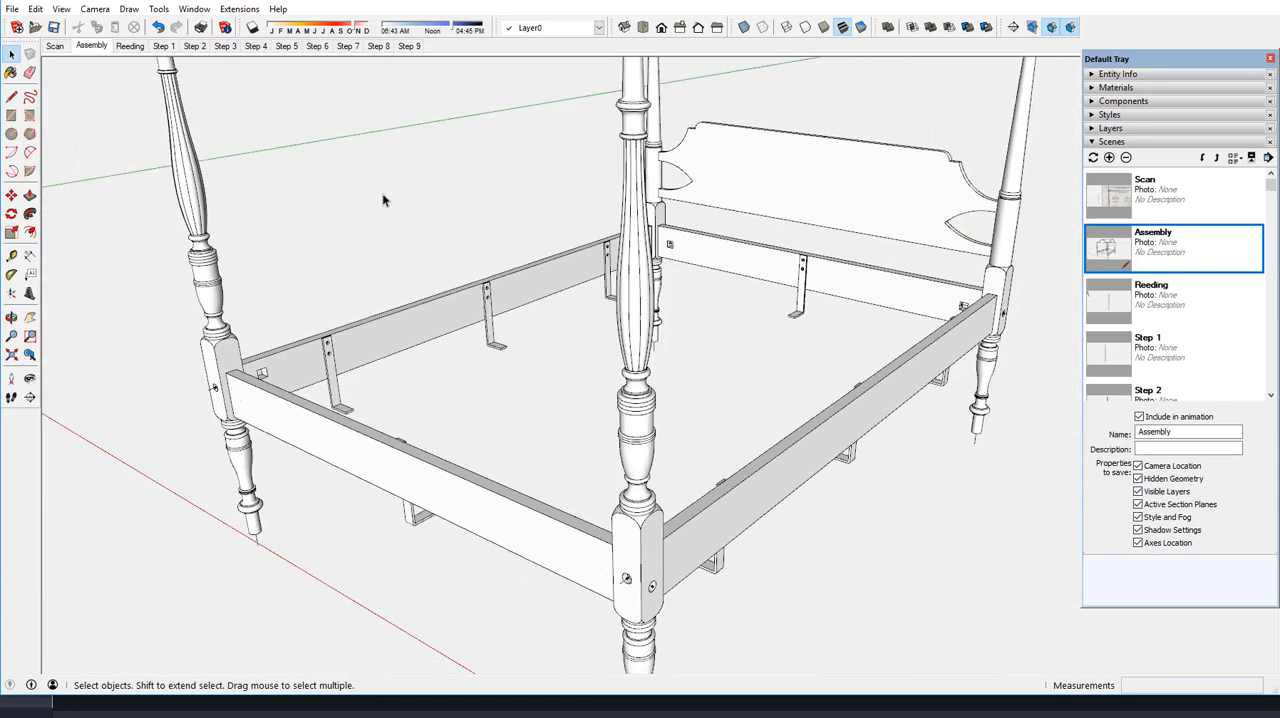
Show the Scan scene and inspect the post profile traced over the drawing and the separate reeding profile
left_click(57, 47)
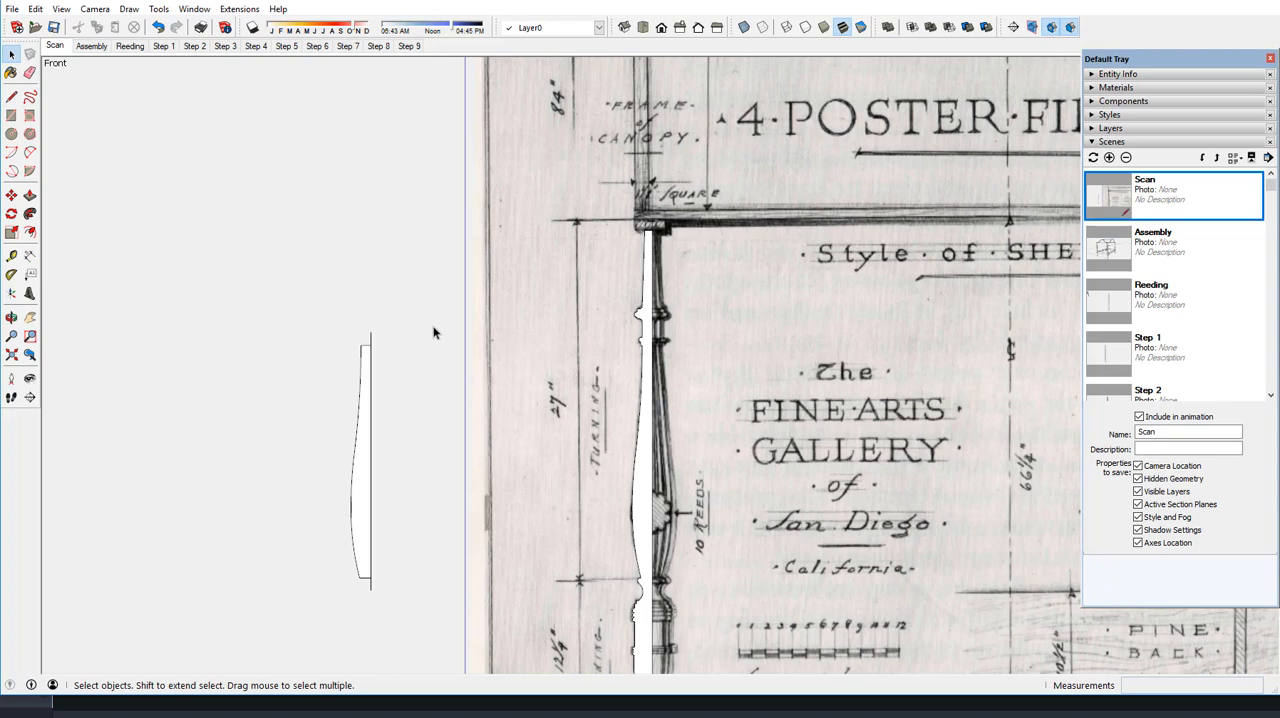
left_click(647, 430)
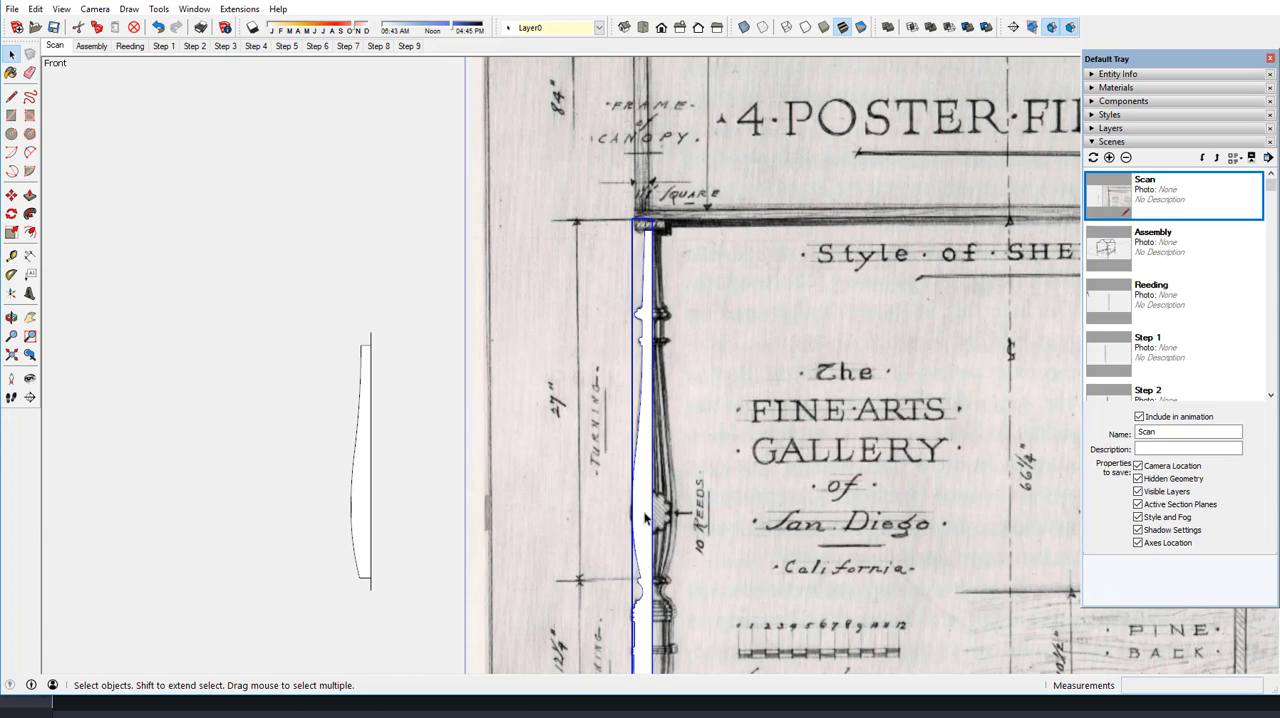
left_click(363, 468)
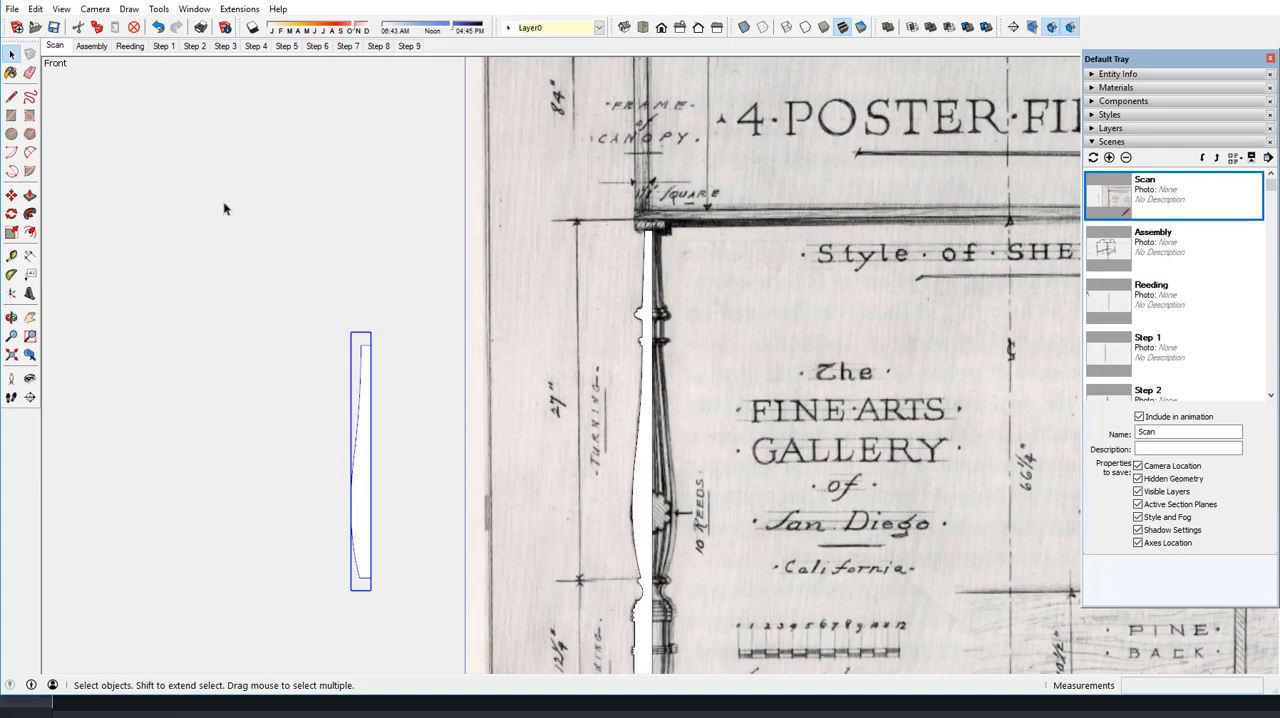
Show the Step 1 scene and inspect the reeding profile's long curved edge and the available Weld extension
left_click(165, 47)
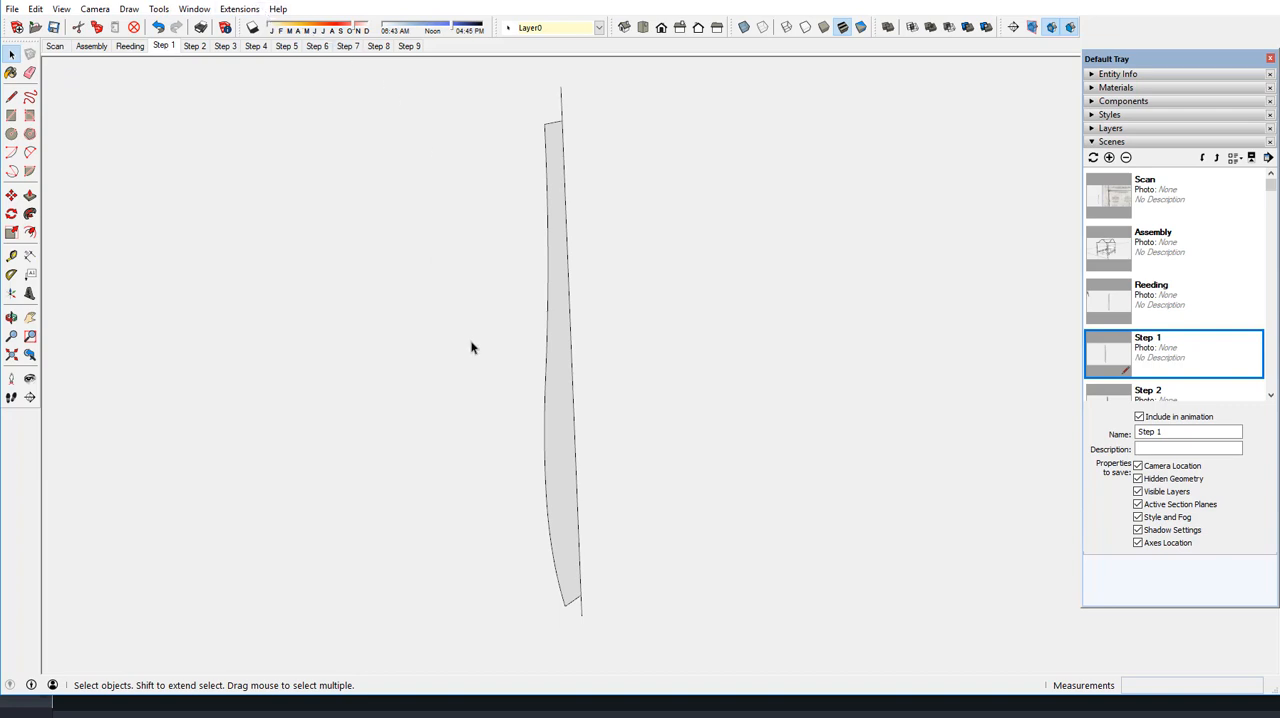
left_click(547, 276)
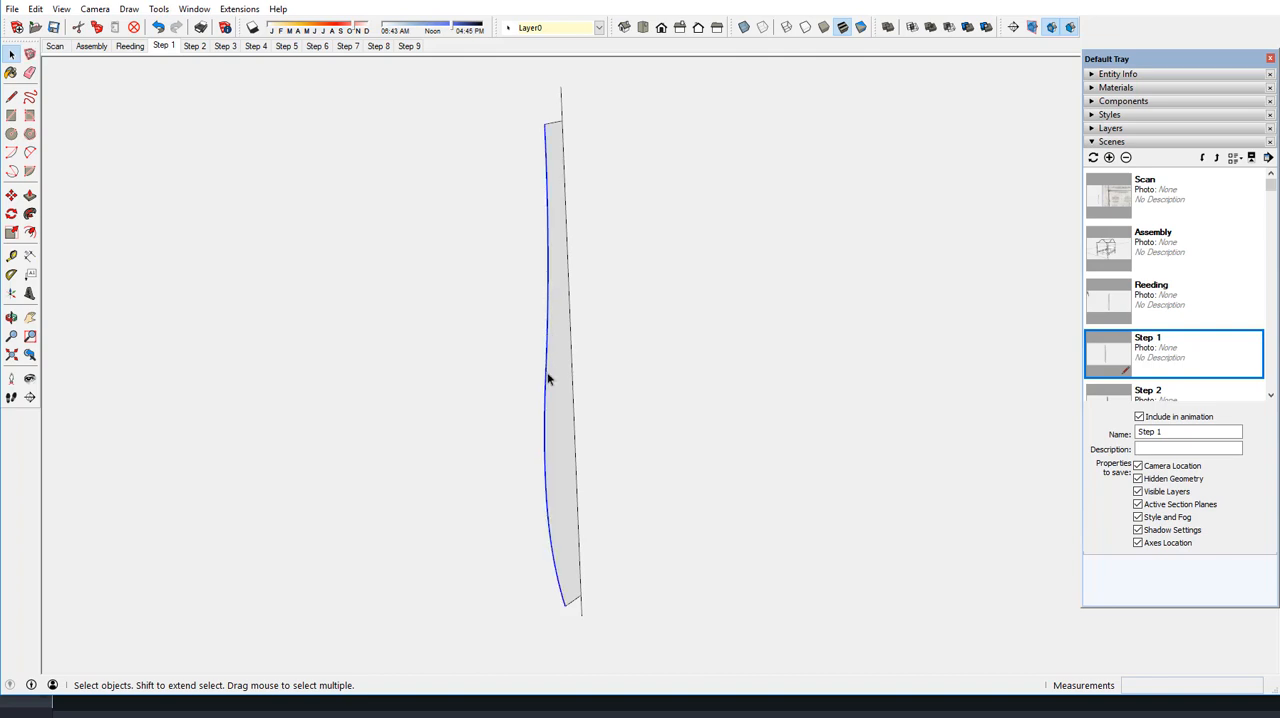
left_click(232, 10)
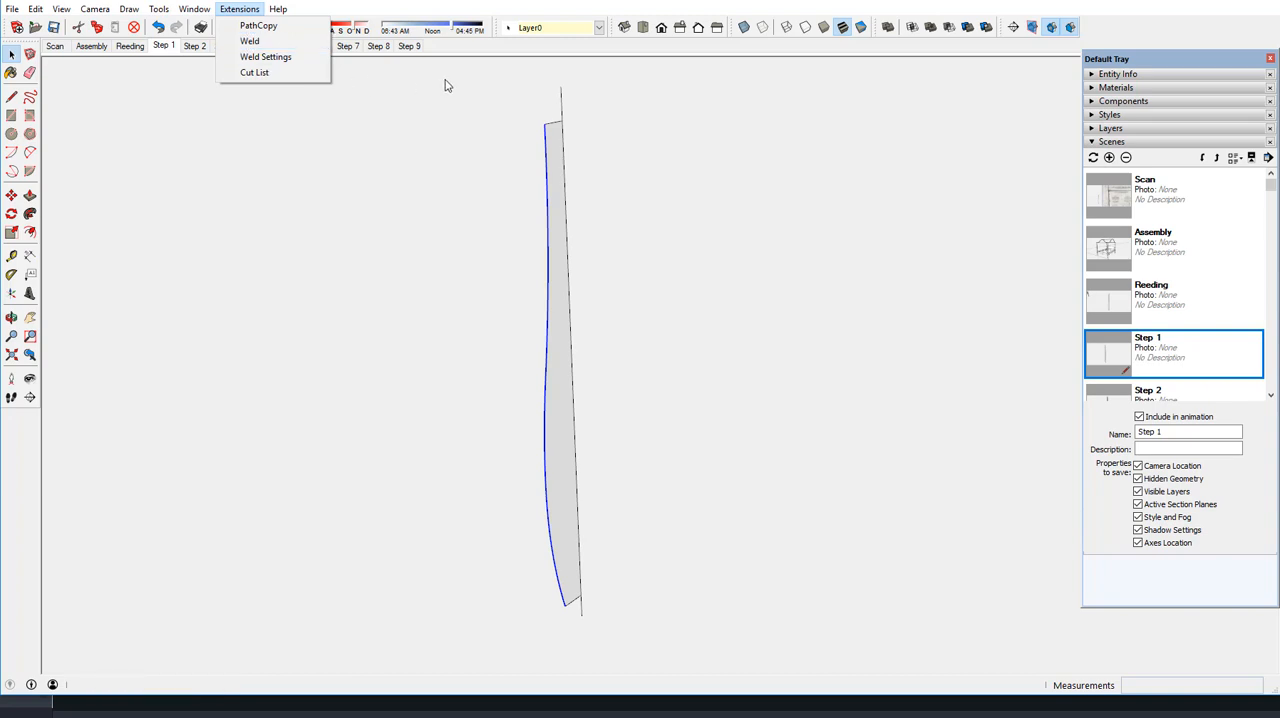
left_click(476, 78)
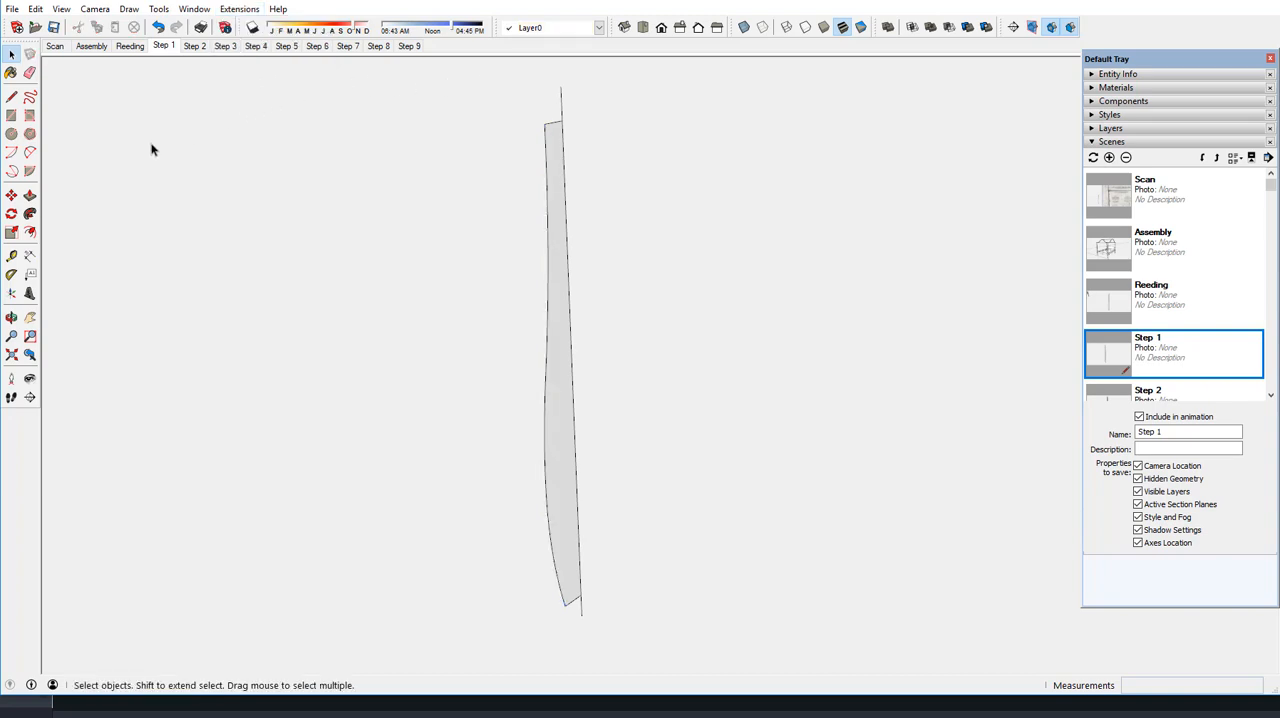
Copy the reeding profile's long curved edge 1/8" inward along the short top edge, towards the centre axis
left_click(545, 176)
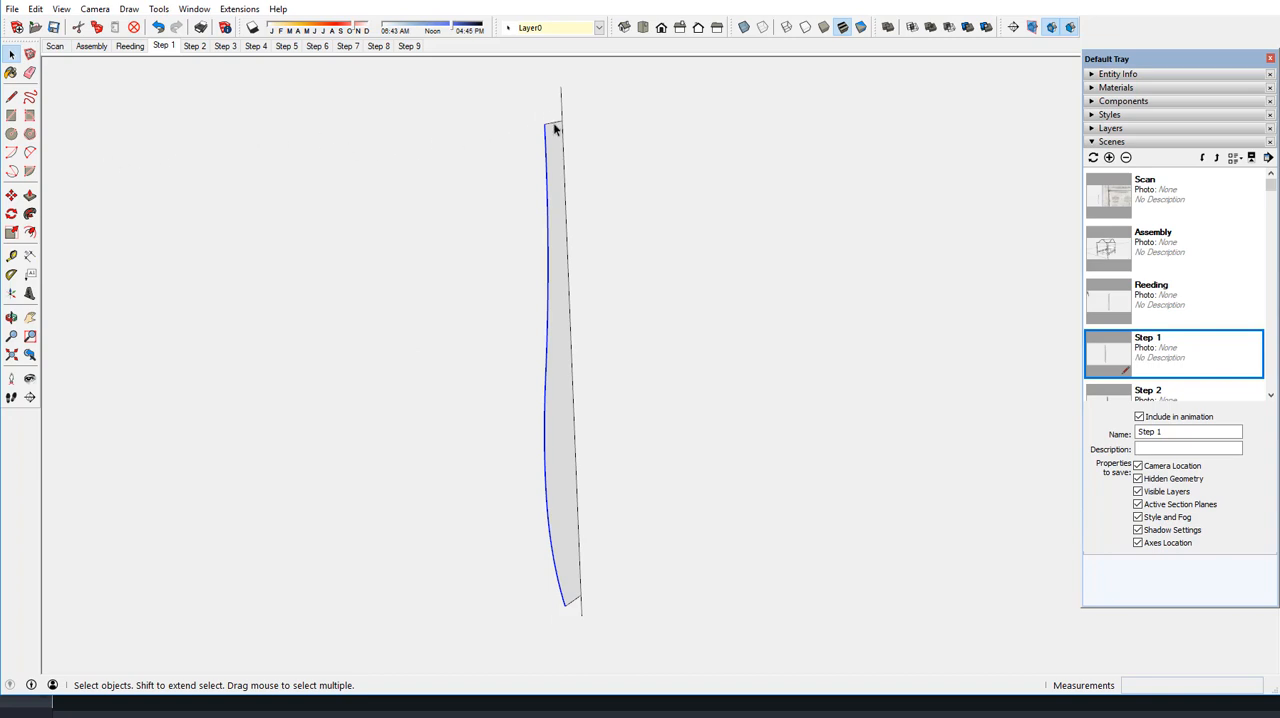
scroll(555, 128, "up", 4)
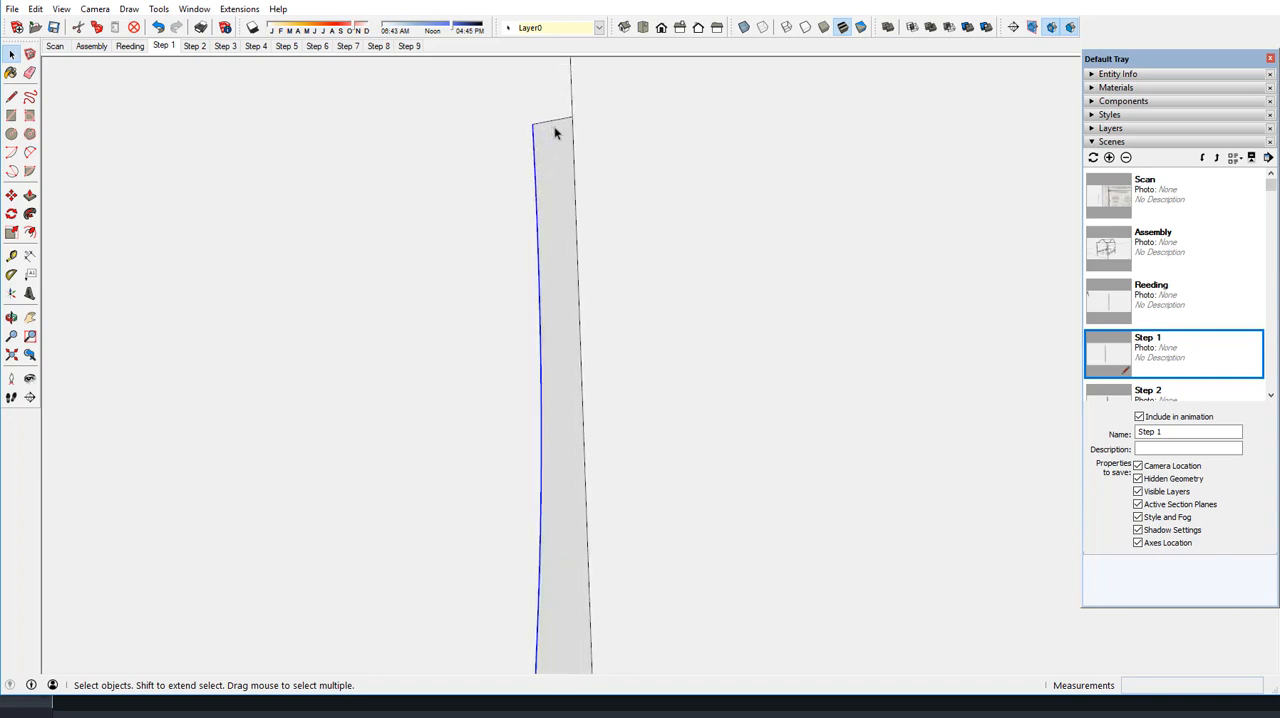
scroll(555, 133, "up", 5)
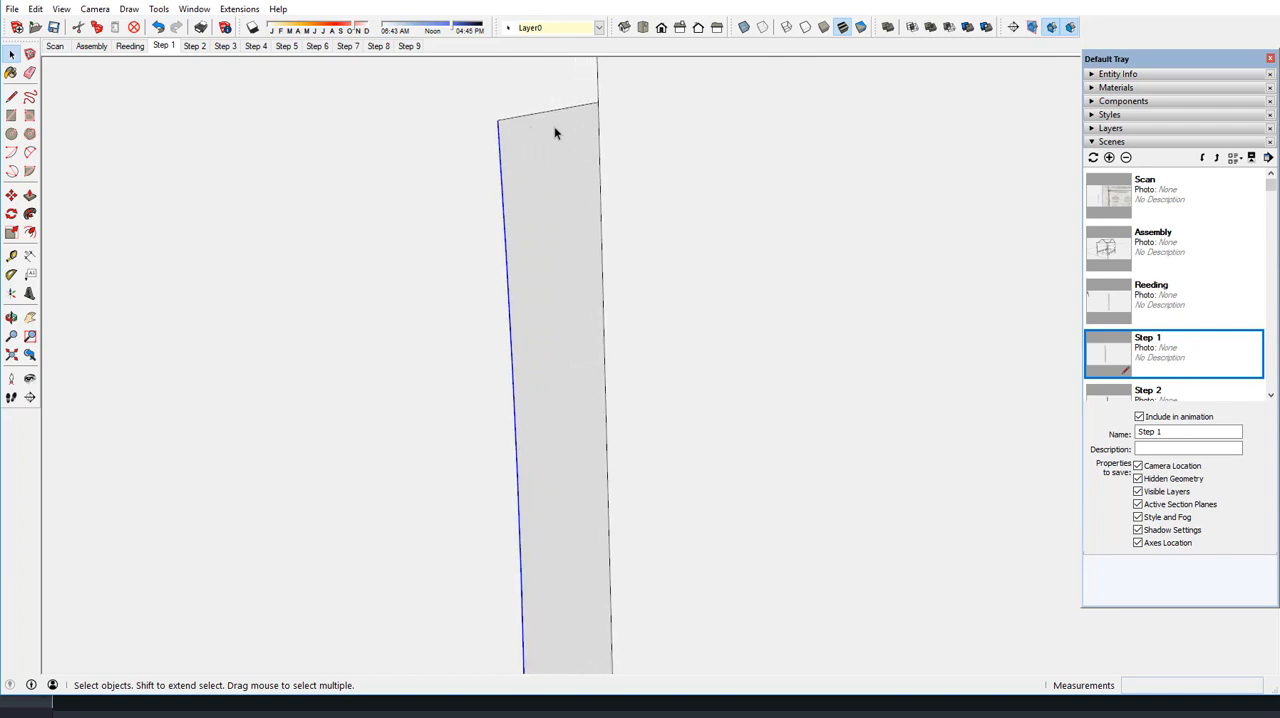
scroll(555, 133, "up", 2)
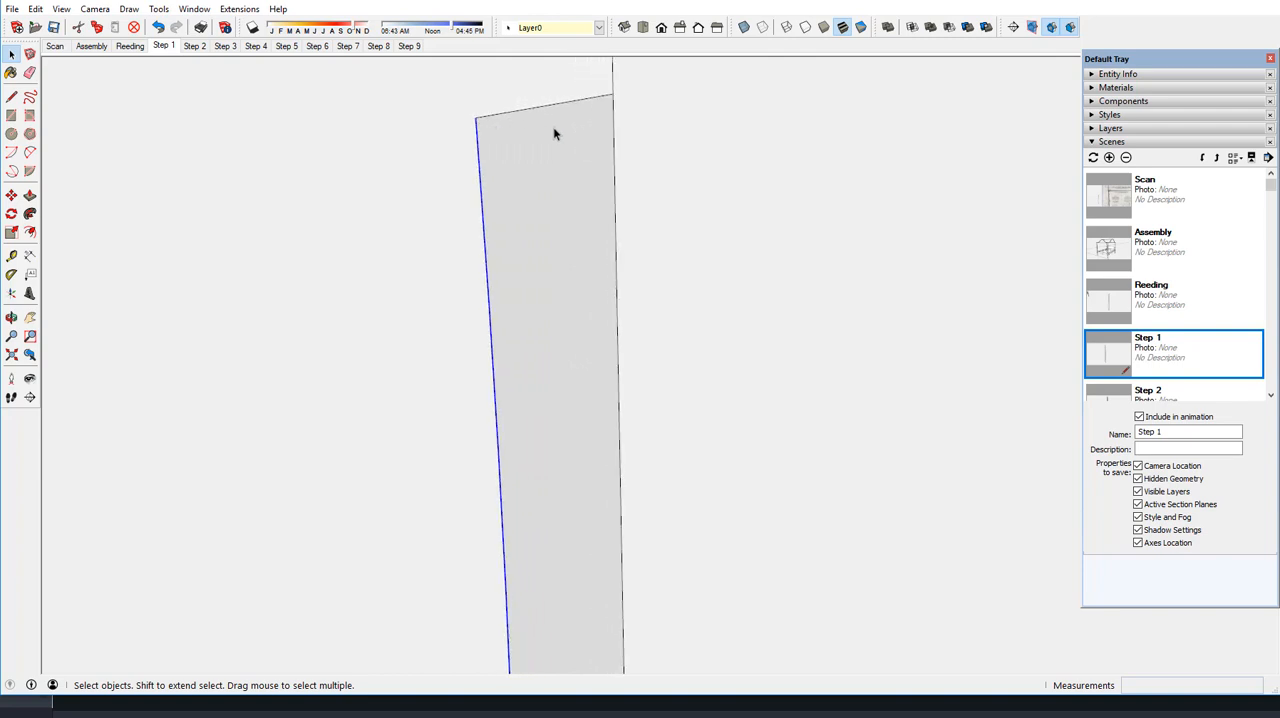
left_click(11, 196)
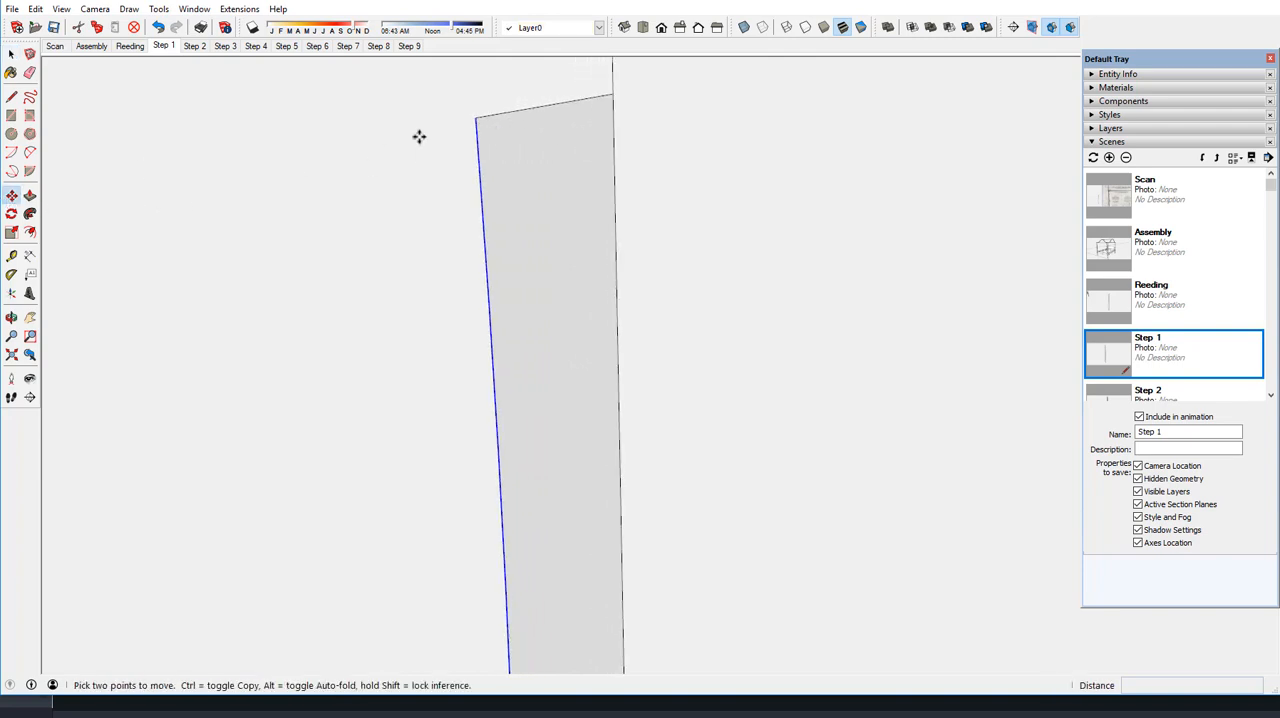
key("ctrl")
left_click(476, 118)
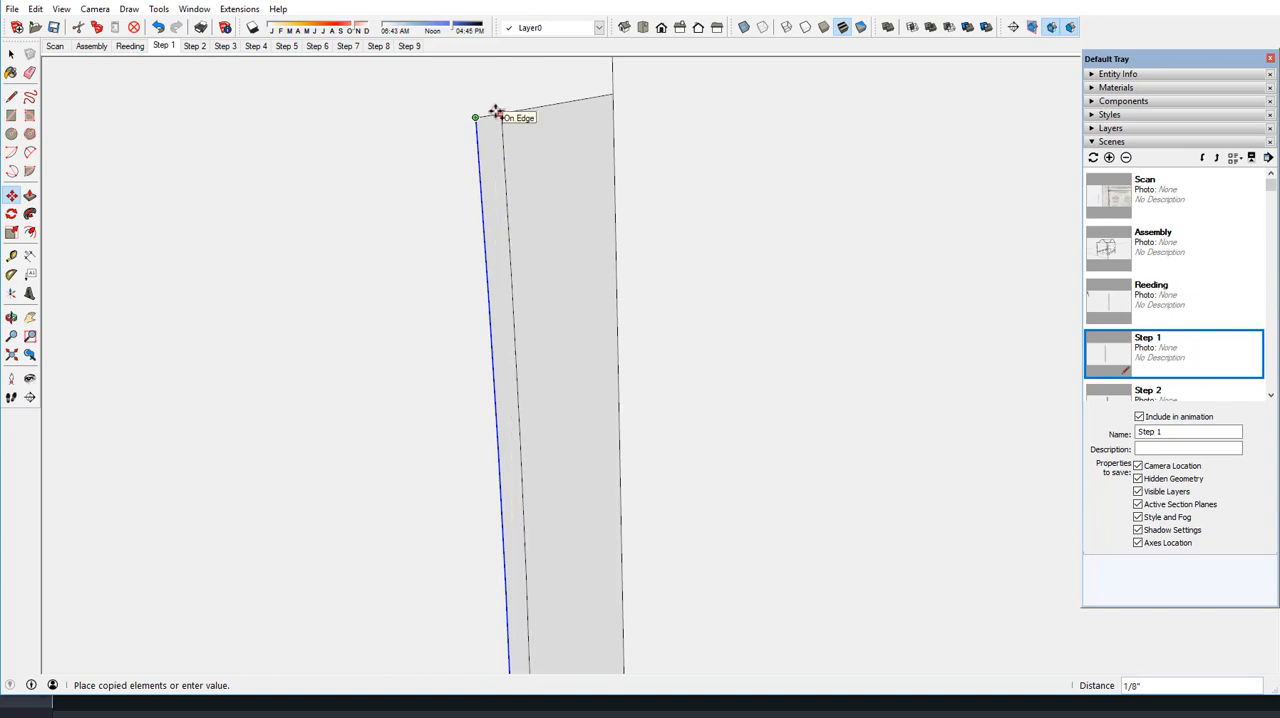
left_click(497, 112)
scroll(528, 164, "down", 3)
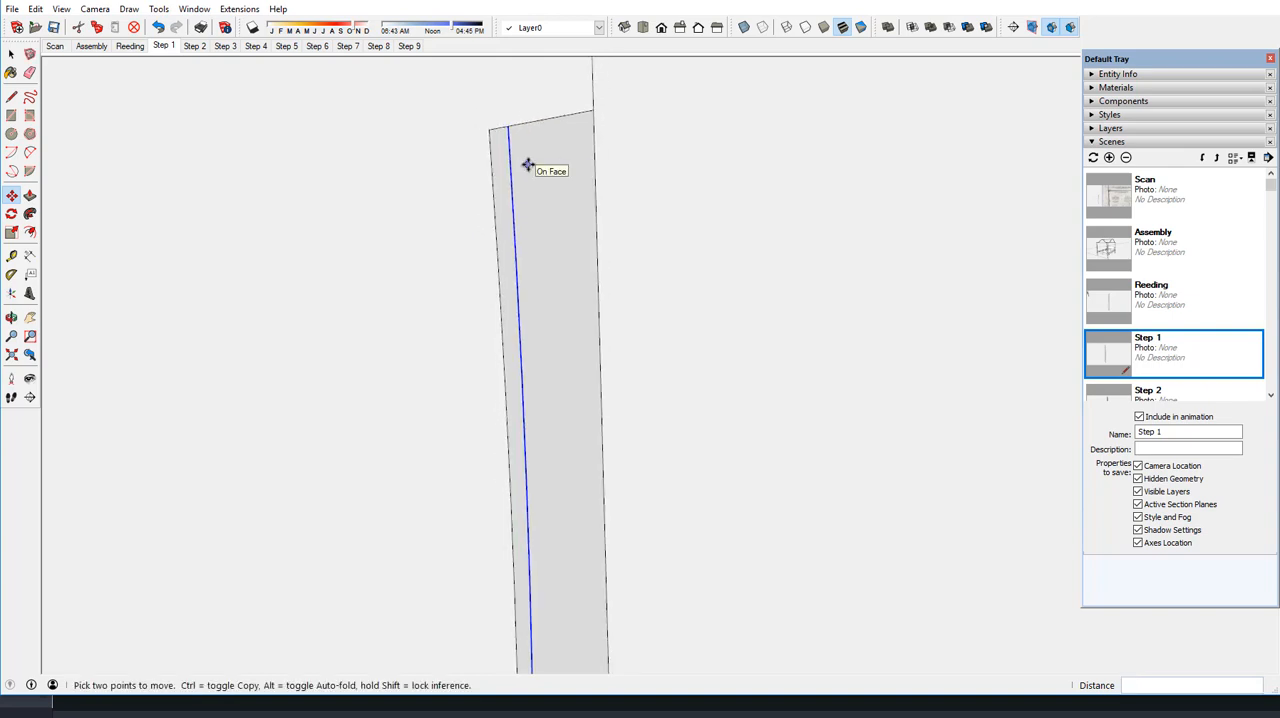
scroll(530, 160, "down", 5)
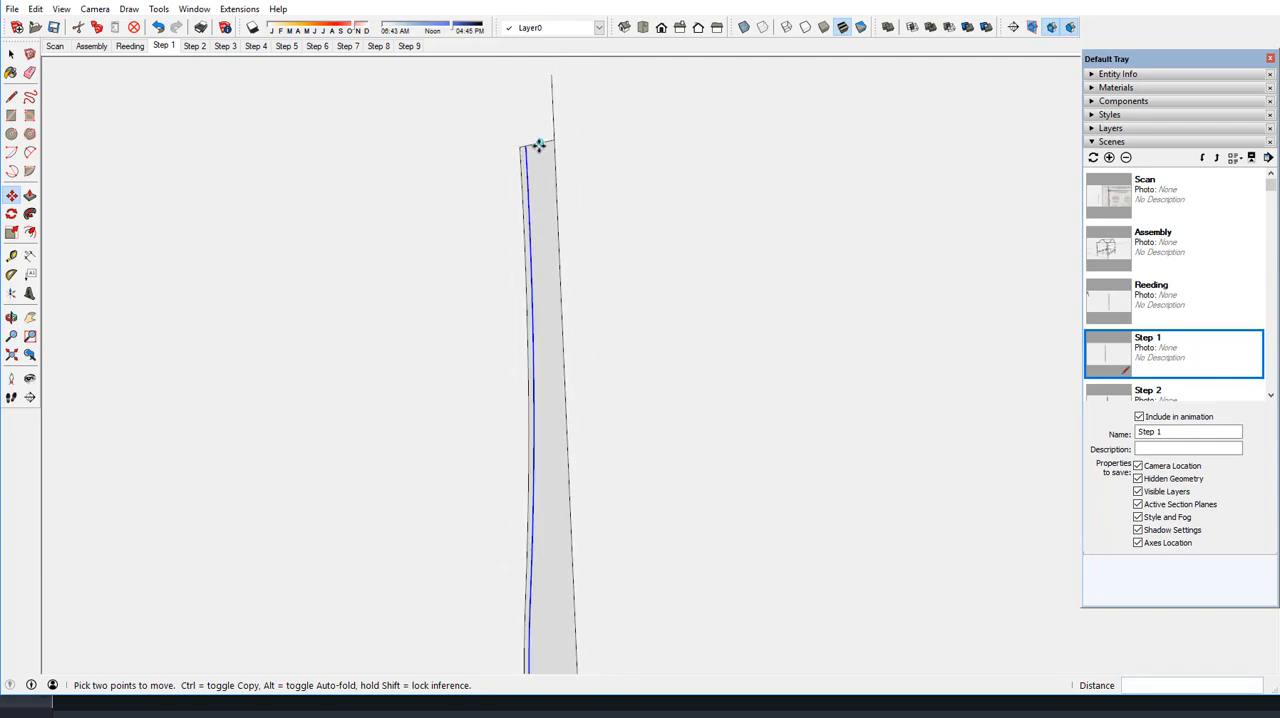
scroll(538, 145, "down", 4)
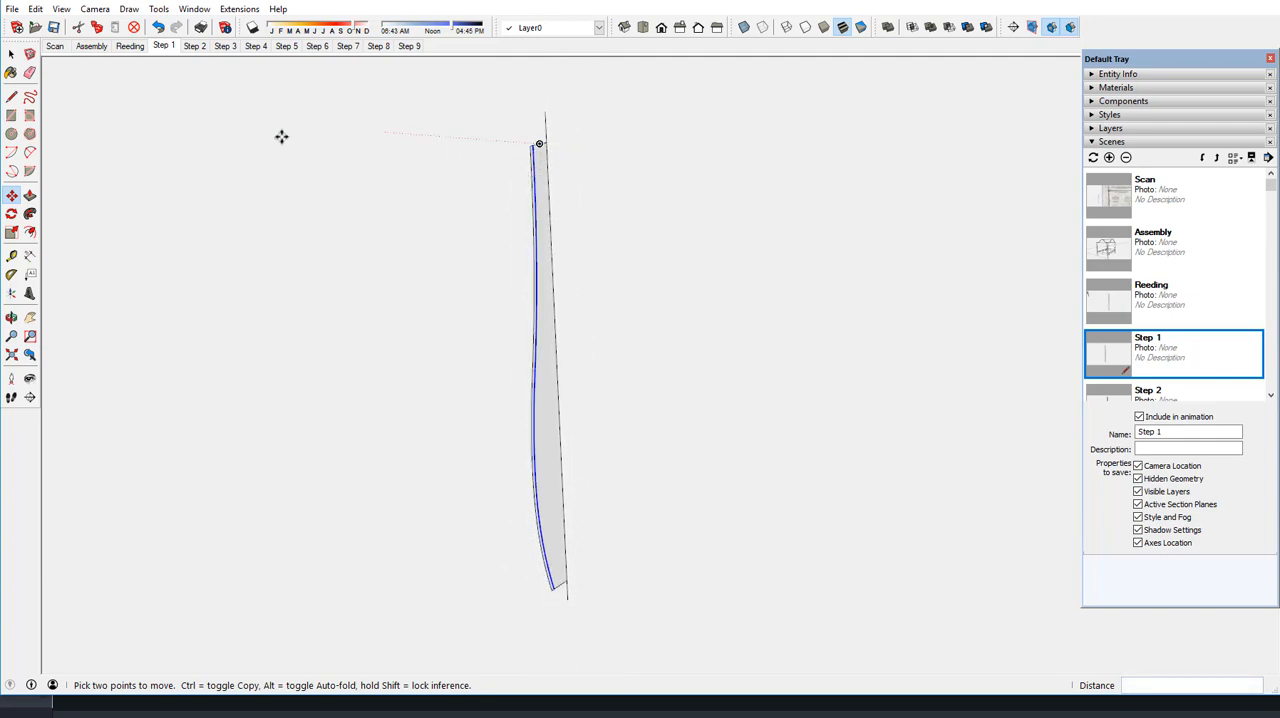
key("space")
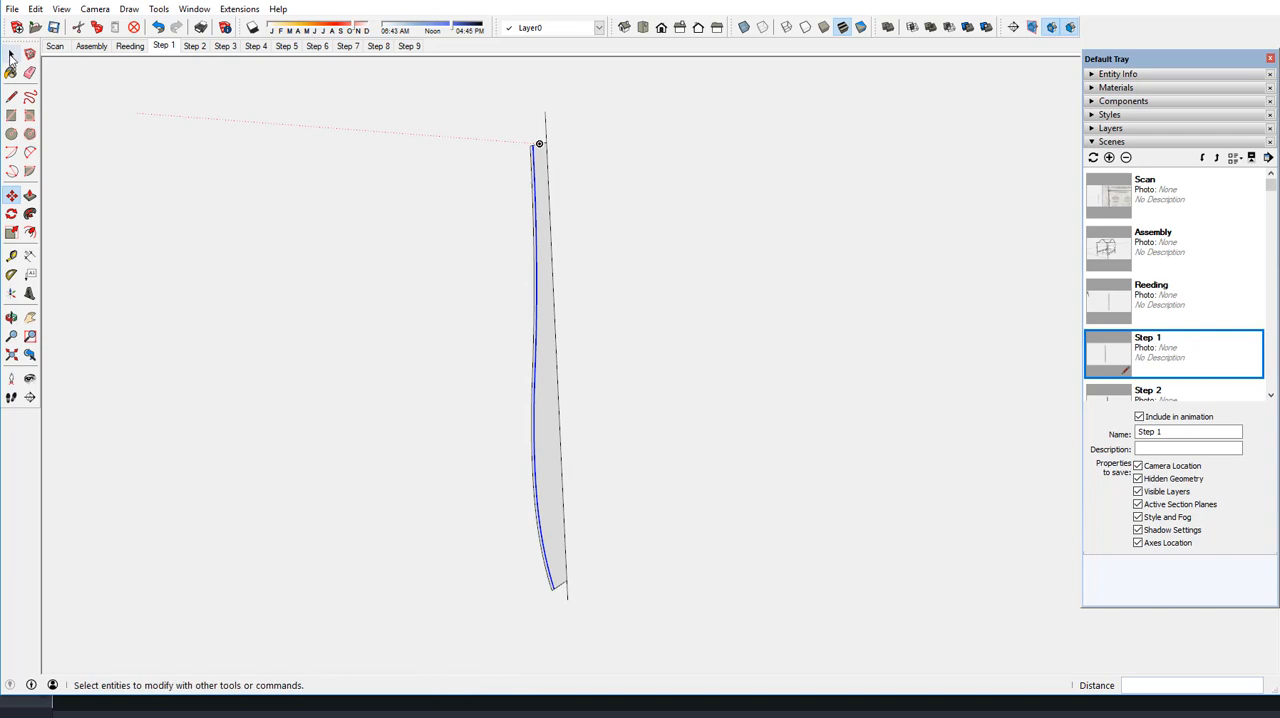
Make a copy of the whole reeding profile rotated 36° about the vertical axis line
left_click_drag(509, 136, 591, 598)
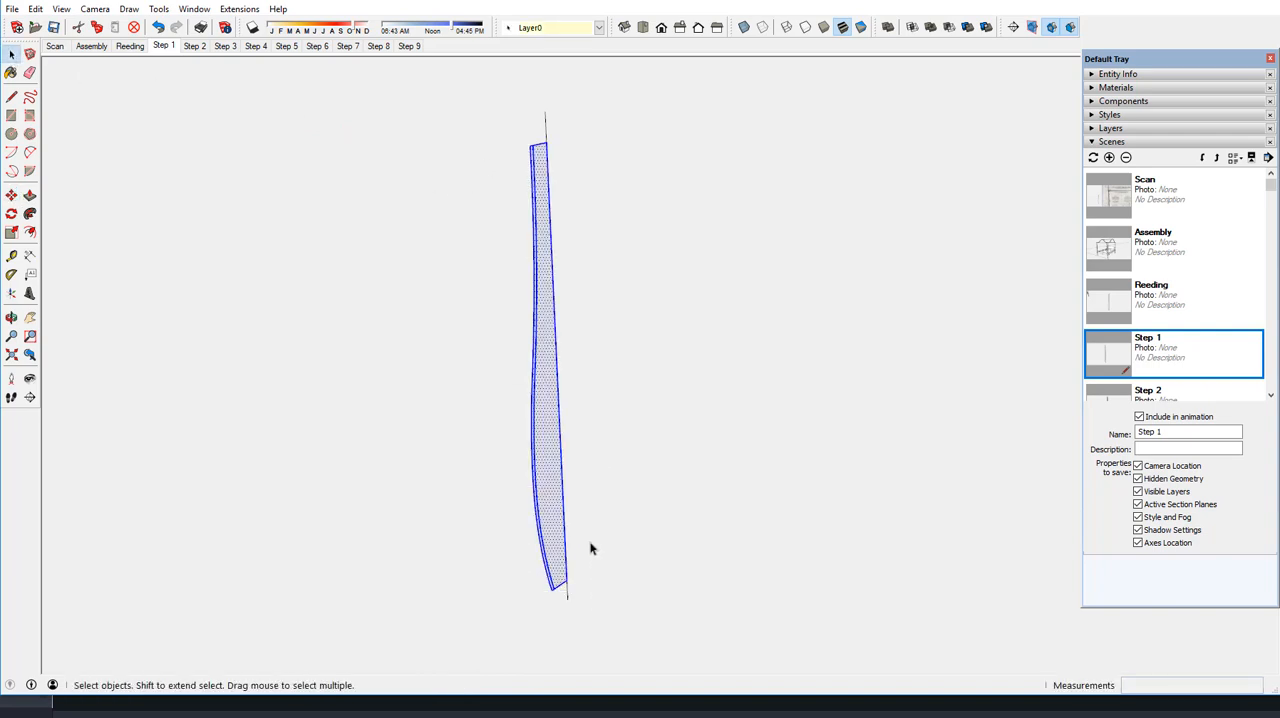
left_click(12, 214)
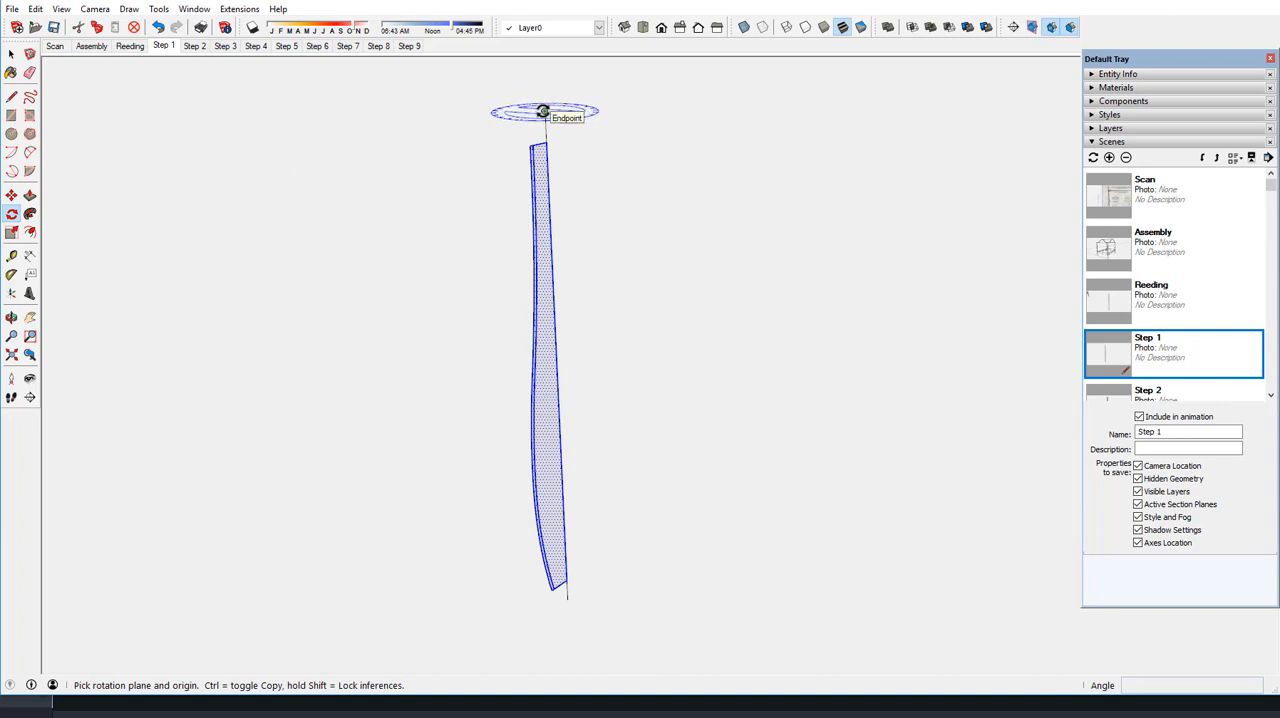
scroll(543, 112, "up", 8)
scroll(543, 112, "down", 3)
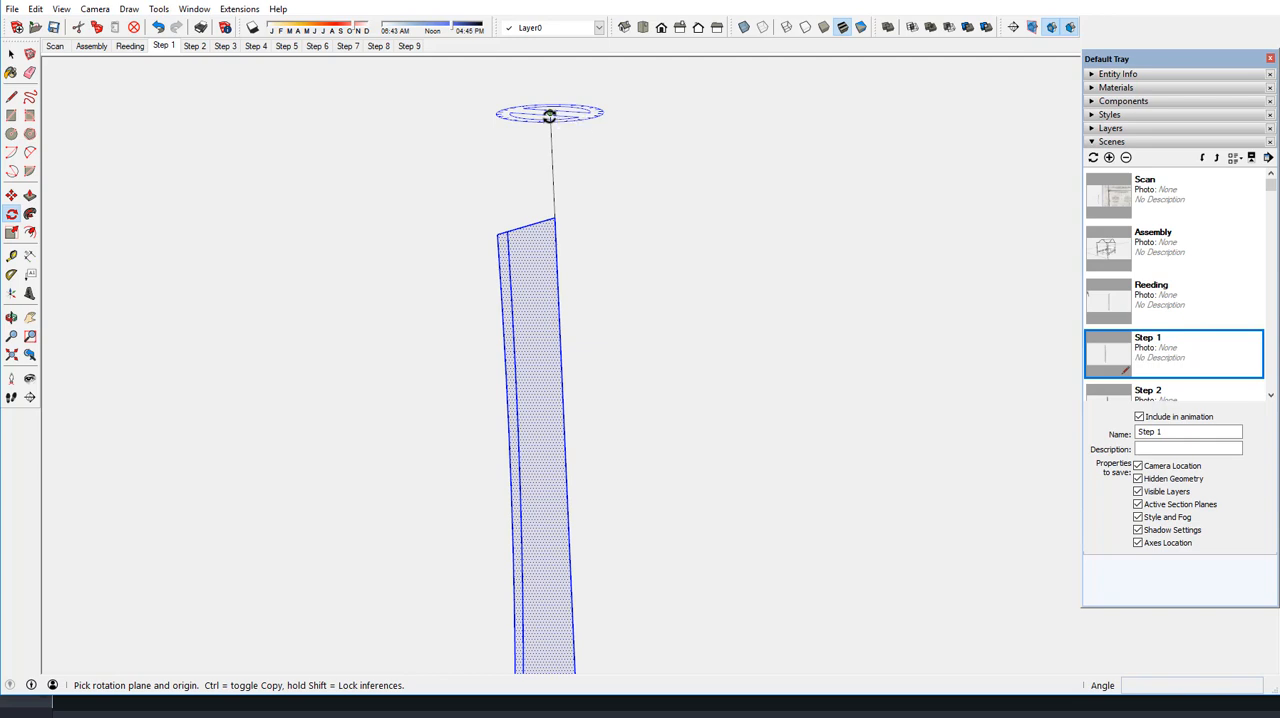
left_click(549, 114)
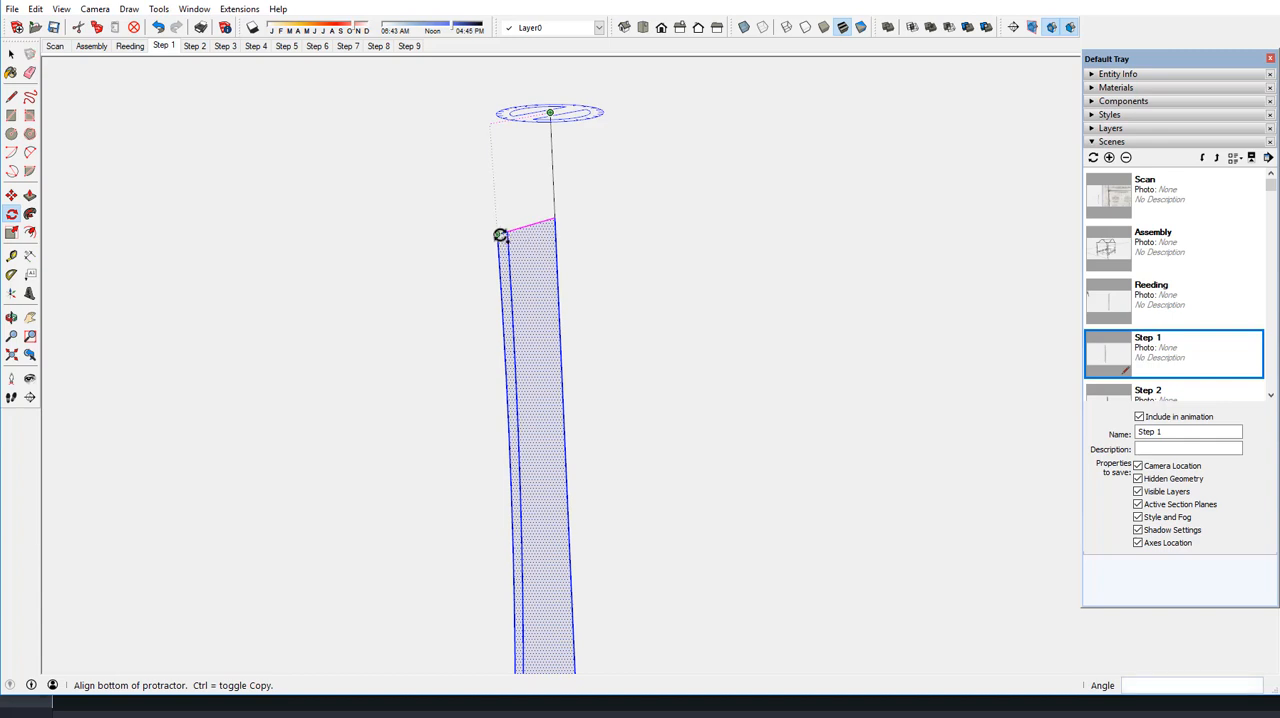
left_click(497, 235)
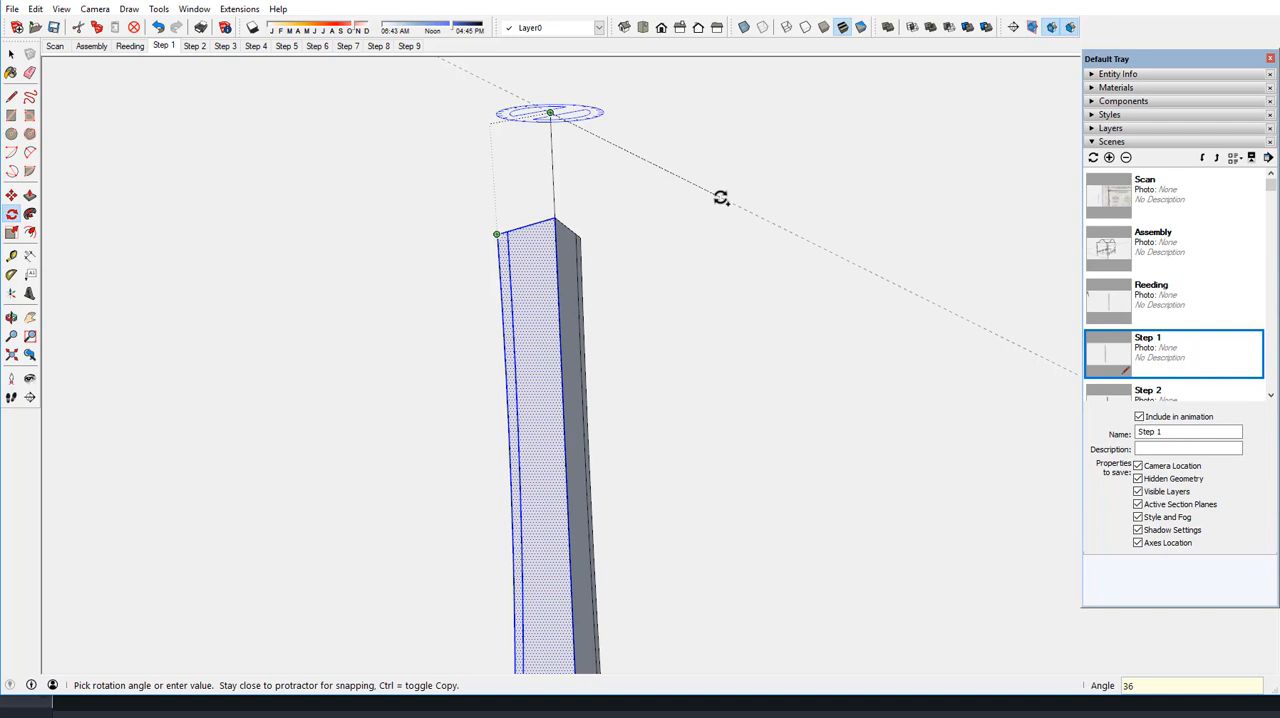
key("Return")
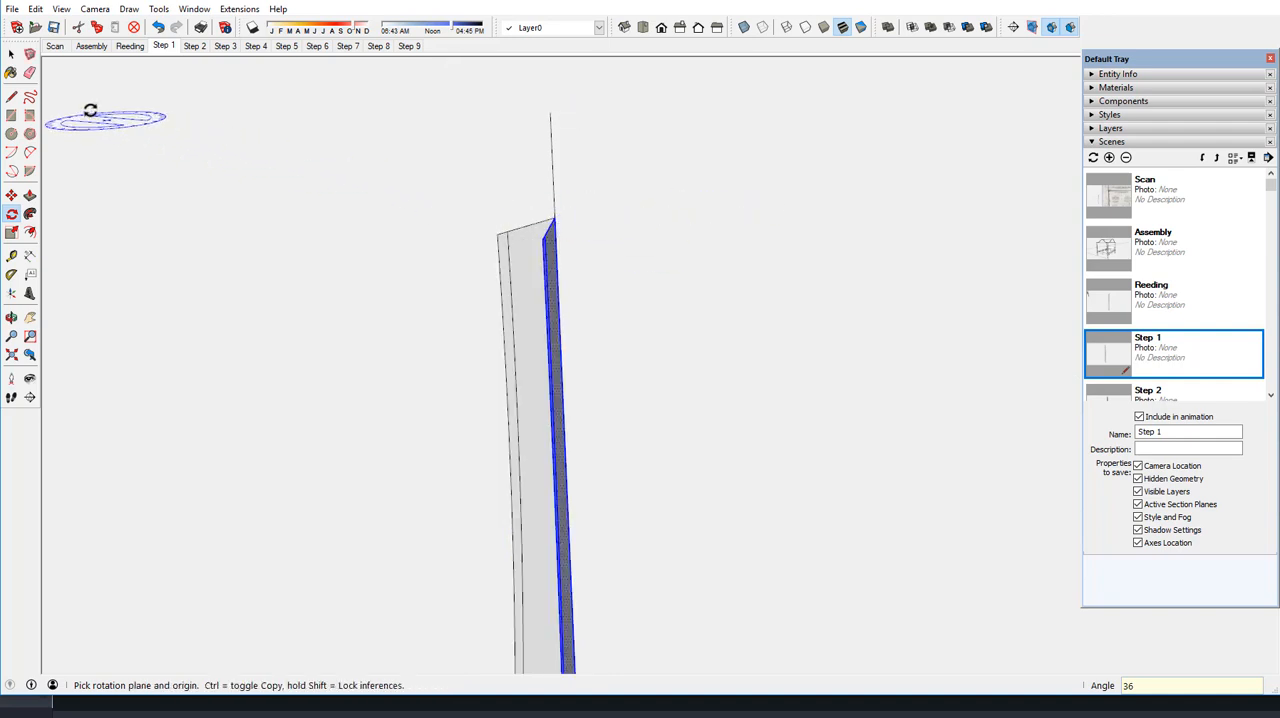
Draw a line about 15/32" long between the outer corners of the two reeding profiles at their upper end, closing a triangular face
left_click(11, 53)
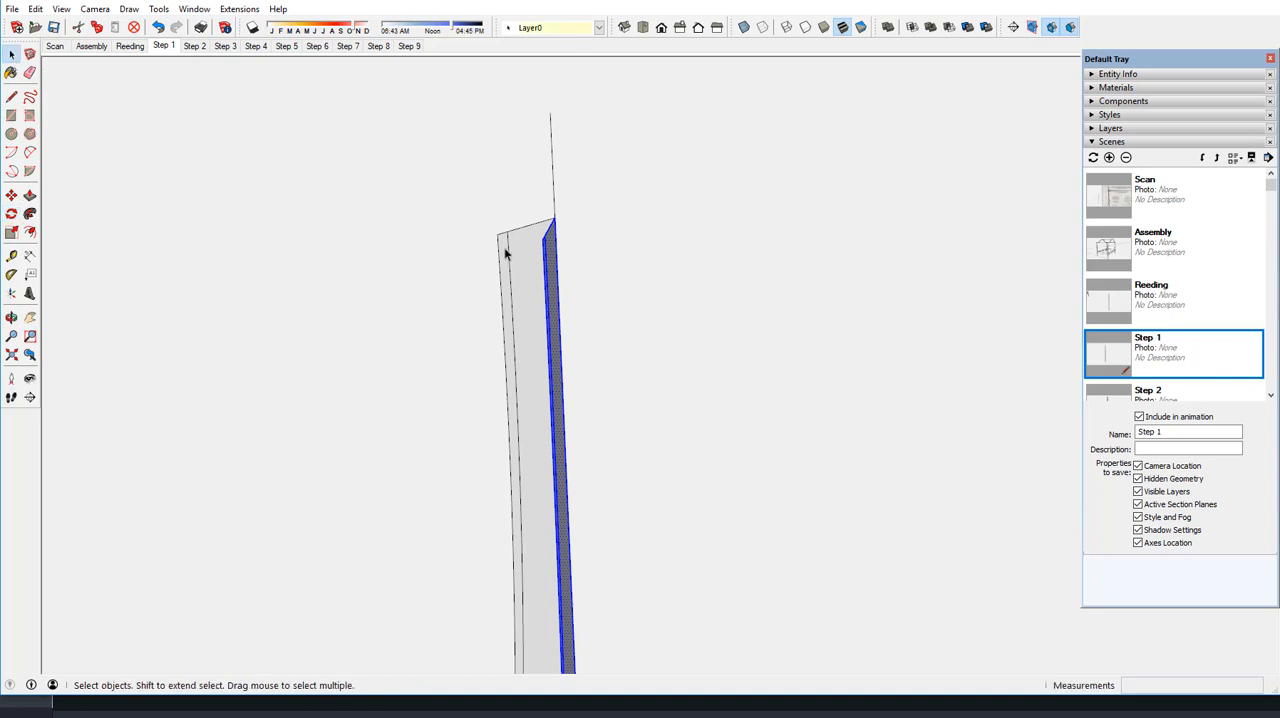
middle_click_drag(506, 254, 623, 274)
scroll(530, 268, "up", 5)
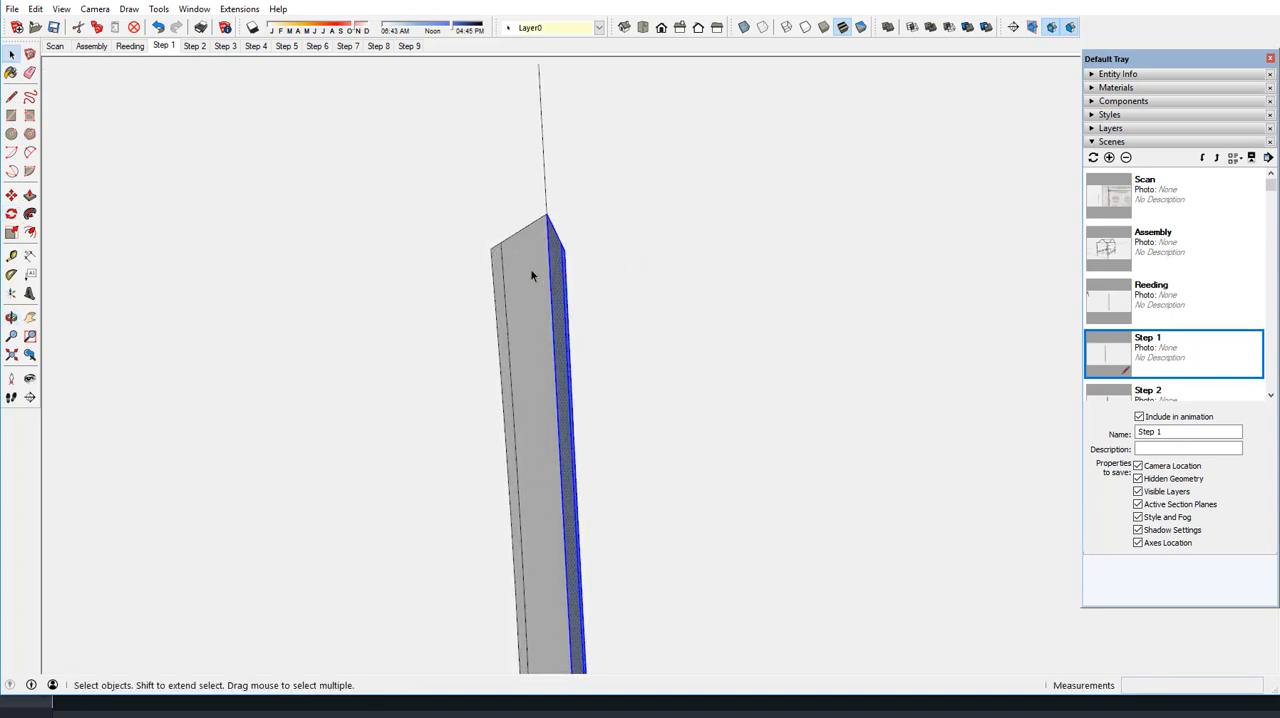
left_click(11, 96)
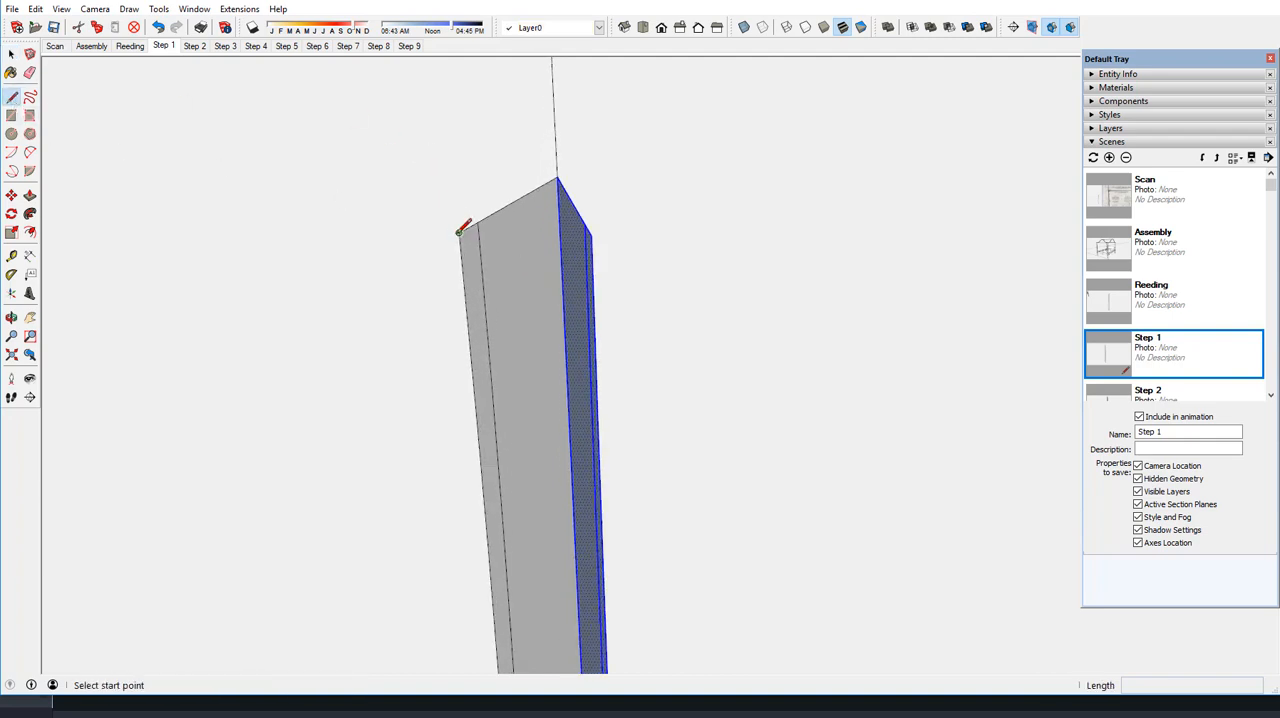
left_click(459, 232)
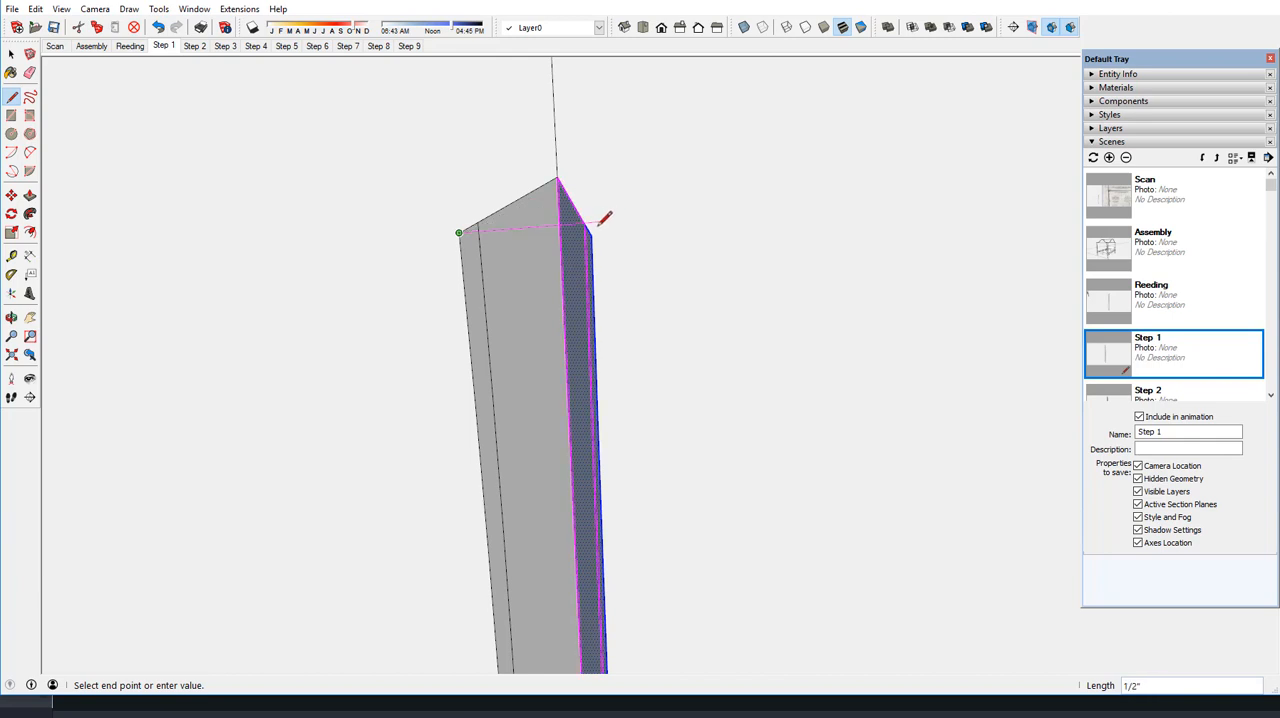
left_click(591, 235)
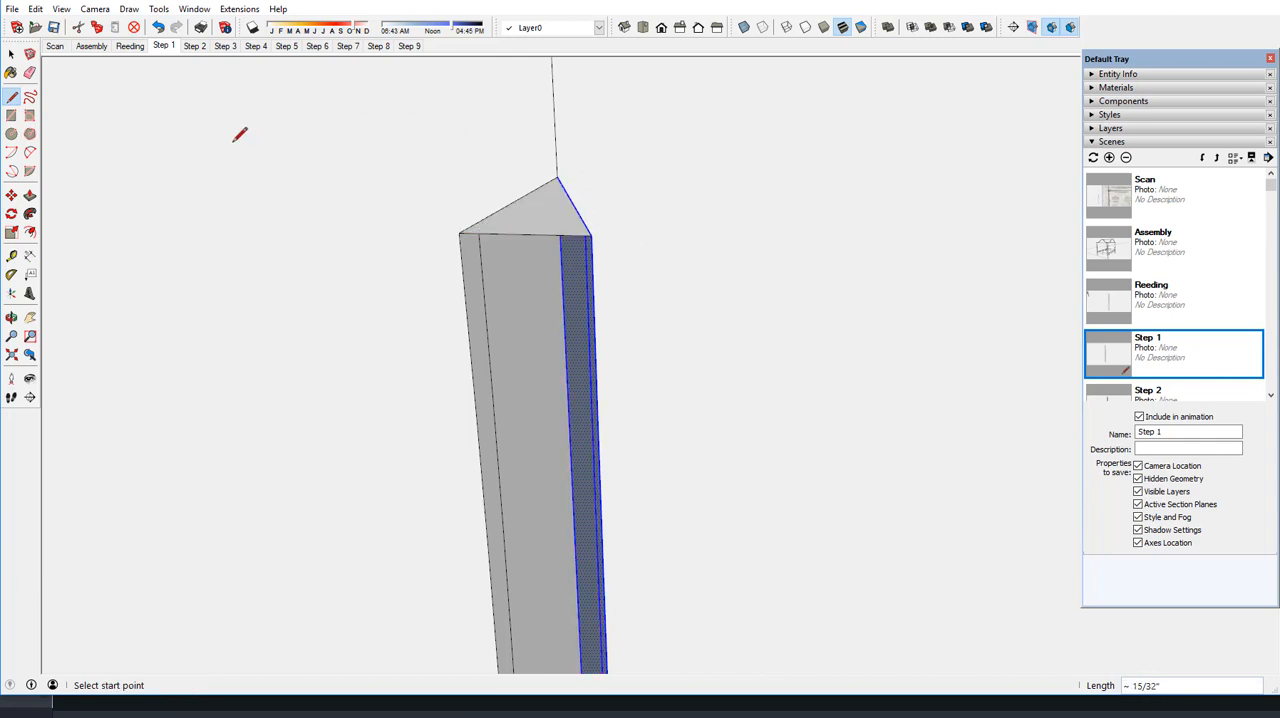
Draw an arc of about 7/32" radius between the two inset edge endpoints on the upper end face, bulging out to the closing line
left_click(30, 152)
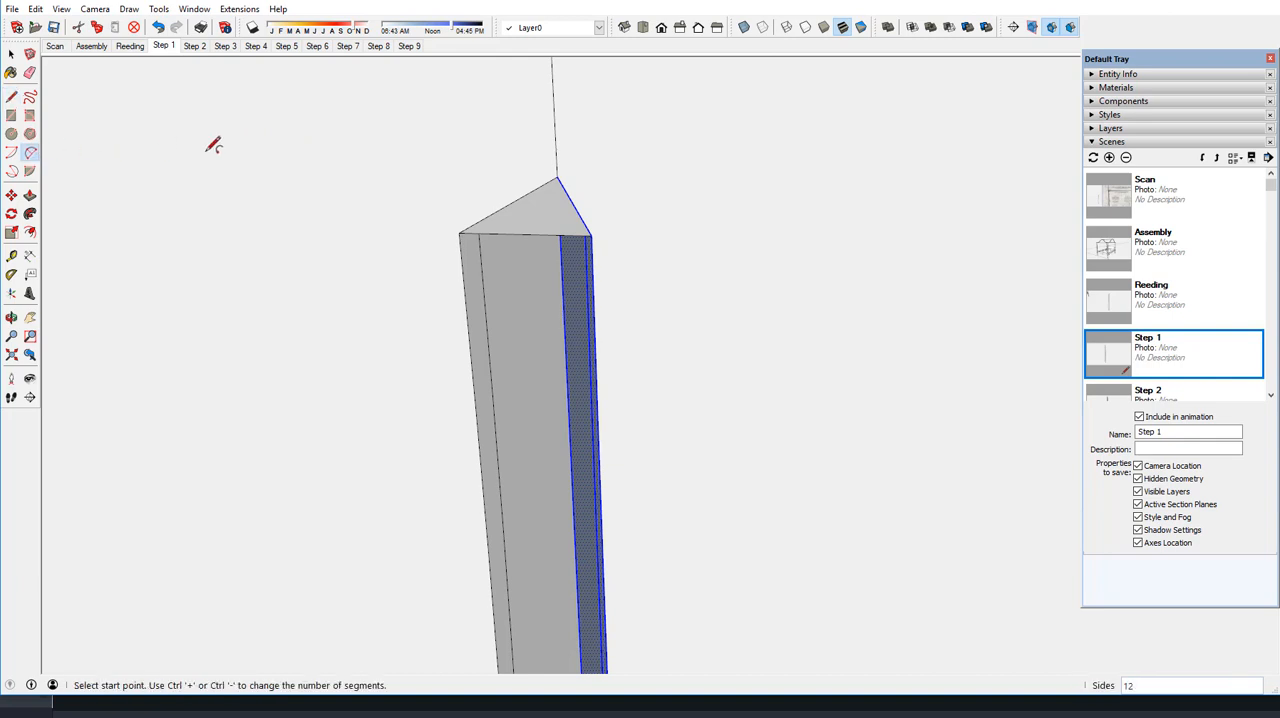
left_click(477, 222)
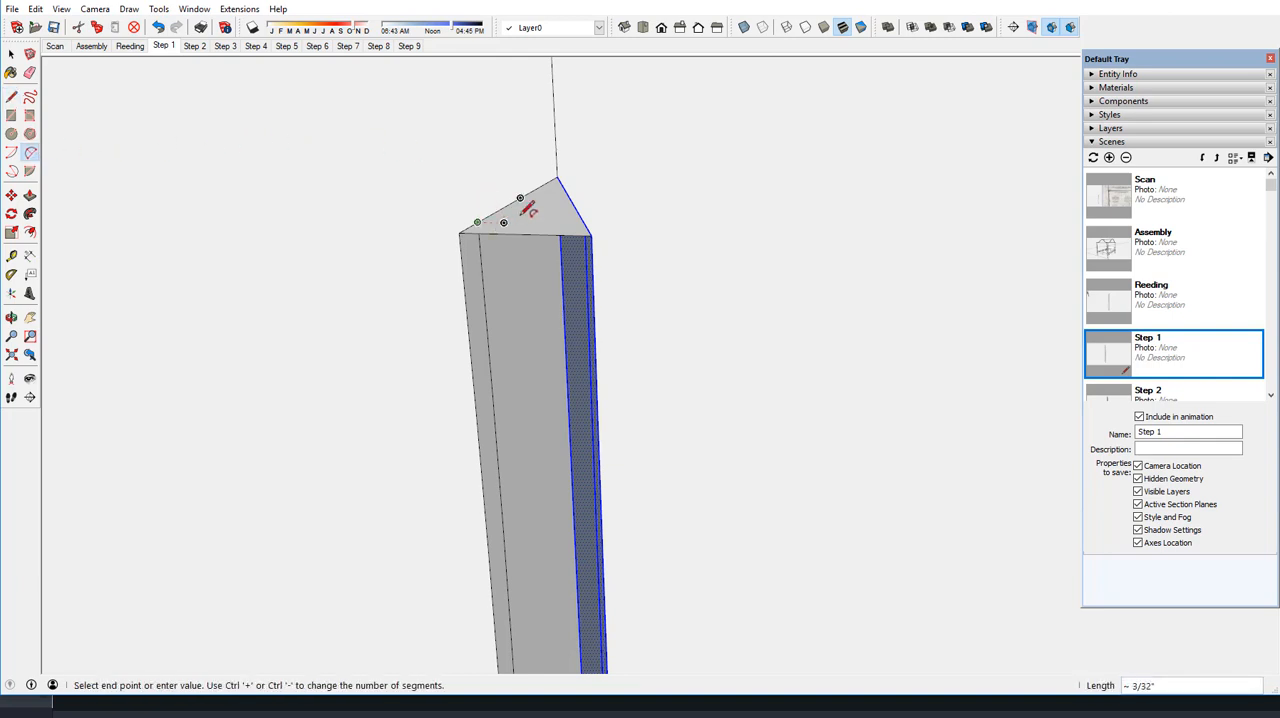
left_click(584, 222)
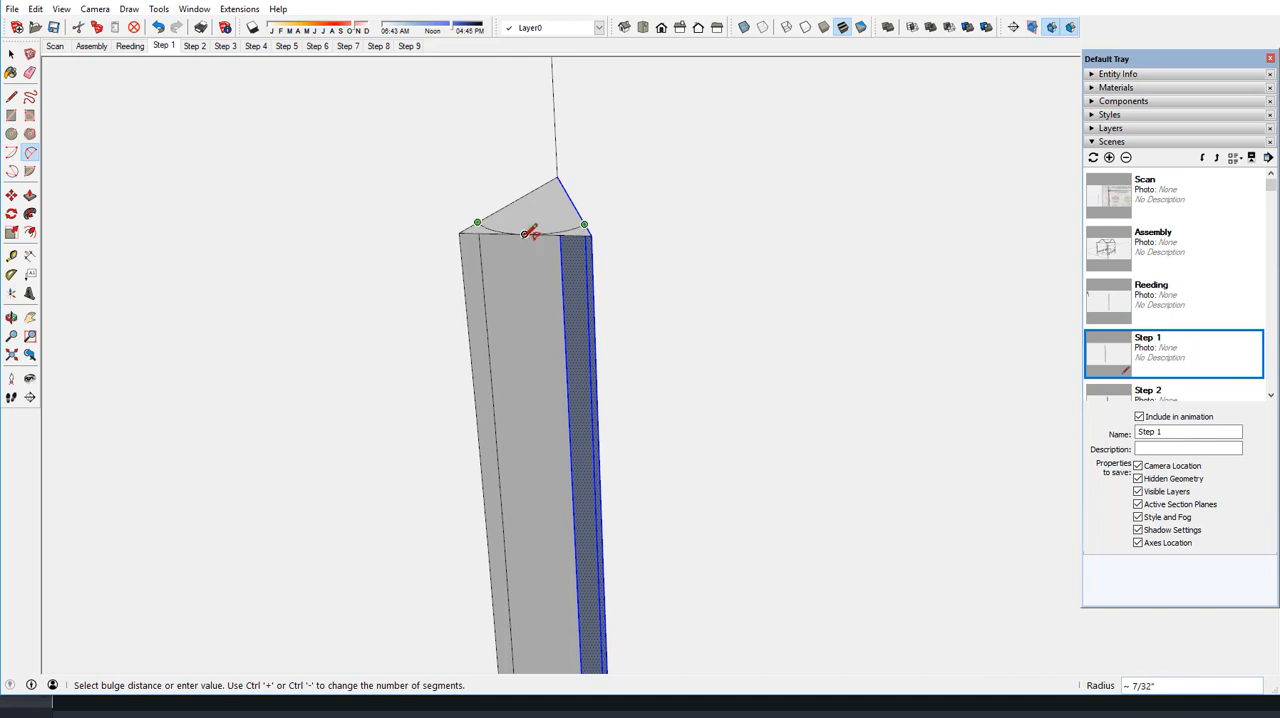
left_click(528, 230)
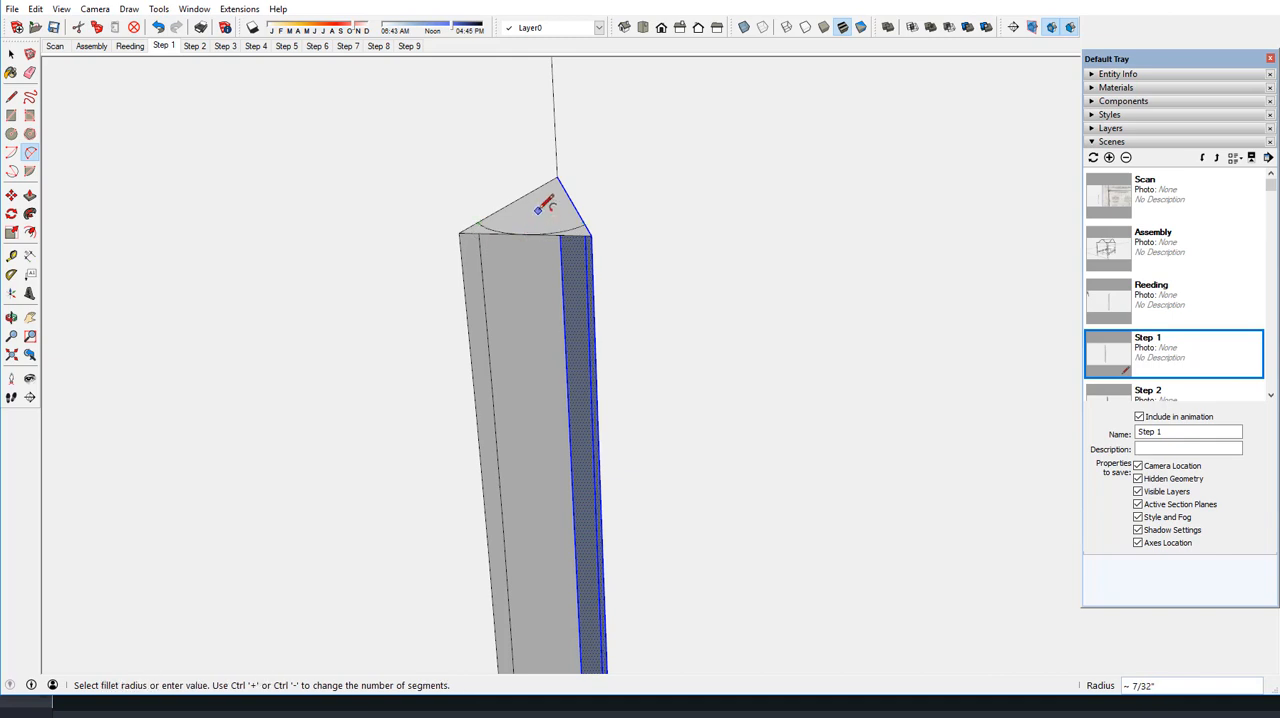
Close the lower end with a line about 17/32" long between the outer corners of the two reeding profiles
middle_click_drag(543, 214, 510, 263)
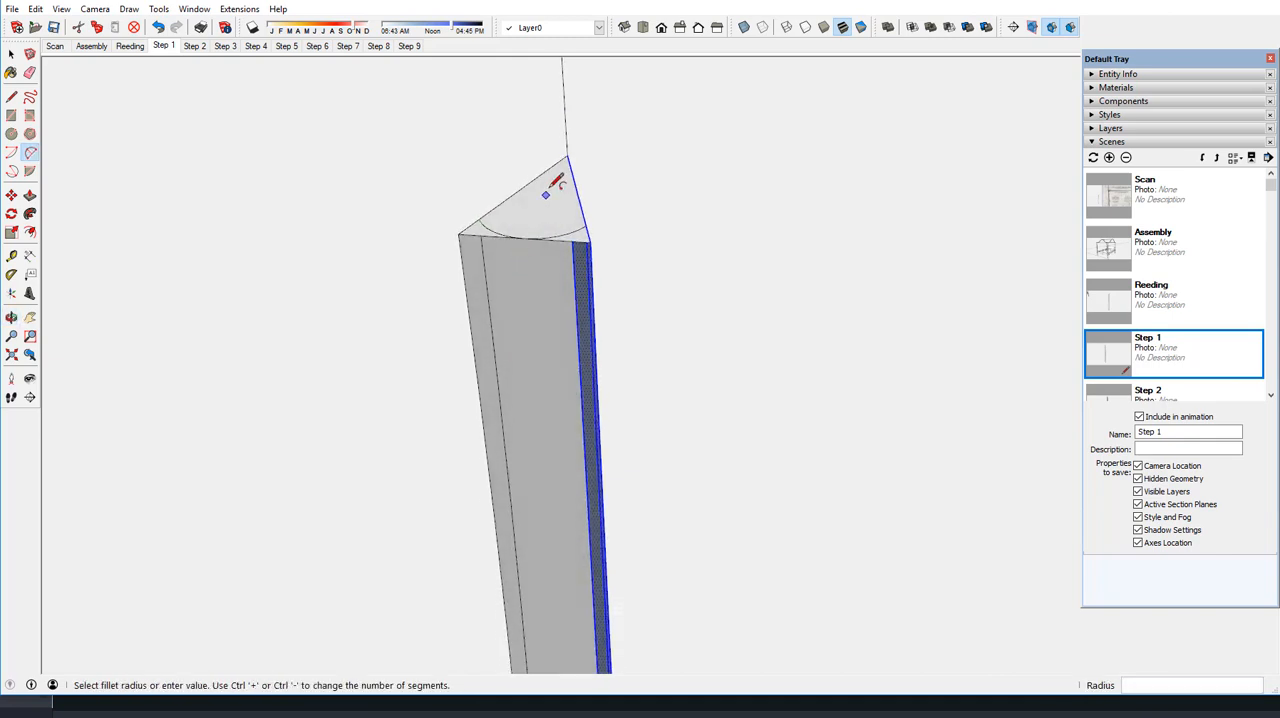
scroll(571, 154, "down", 2)
scroll(568, 155, "down", 5)
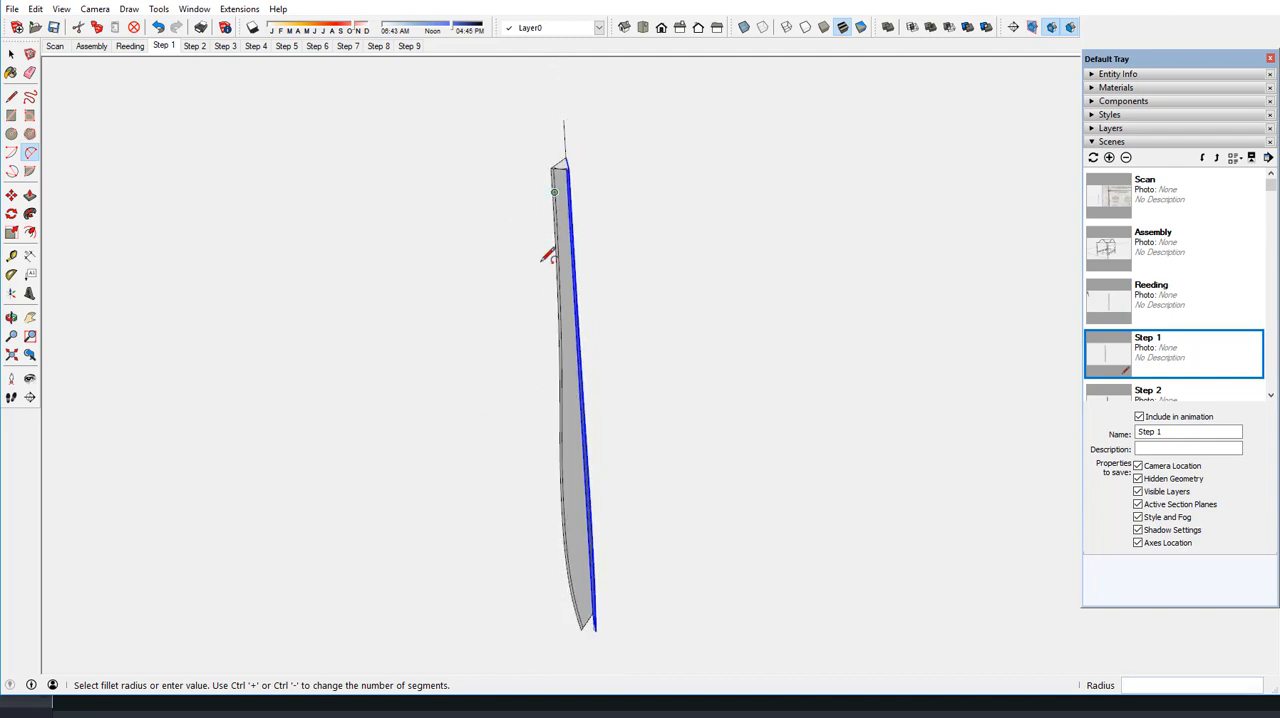
scroll(597, 622, "up", 2)
scroll(597, 622, "up", 3)
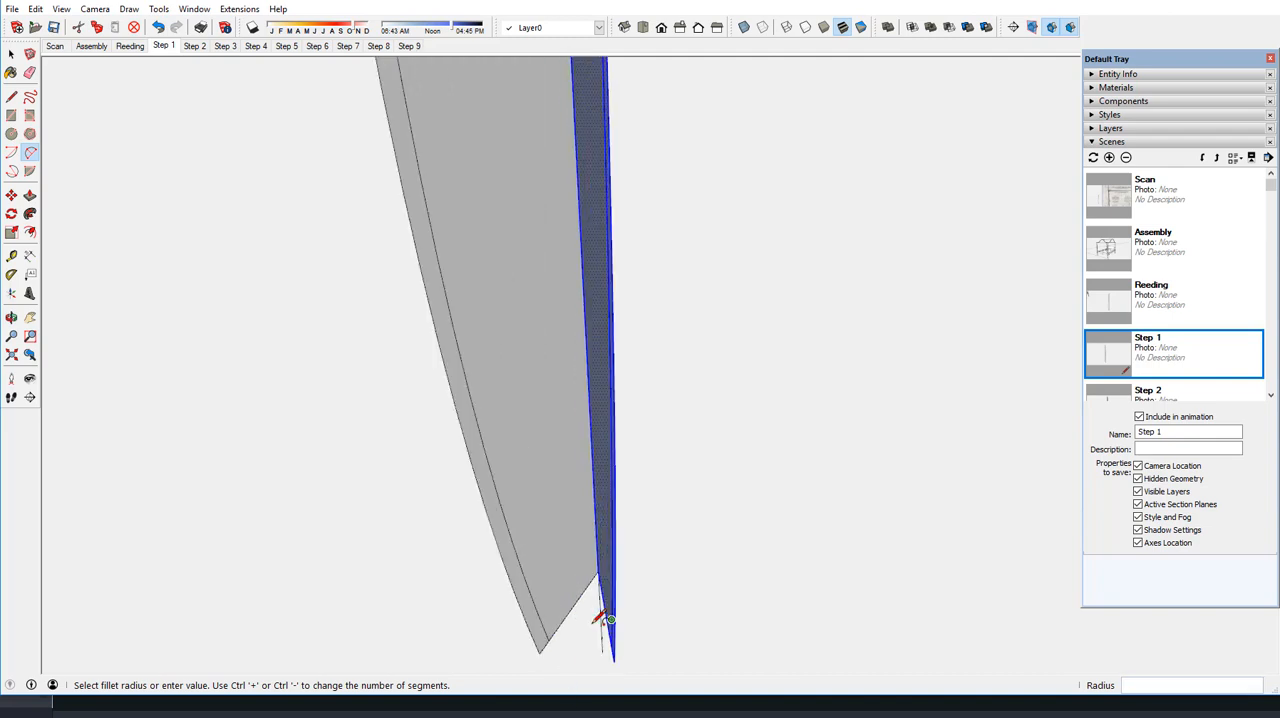
middle_click_drag(560, 596, 557, 591)
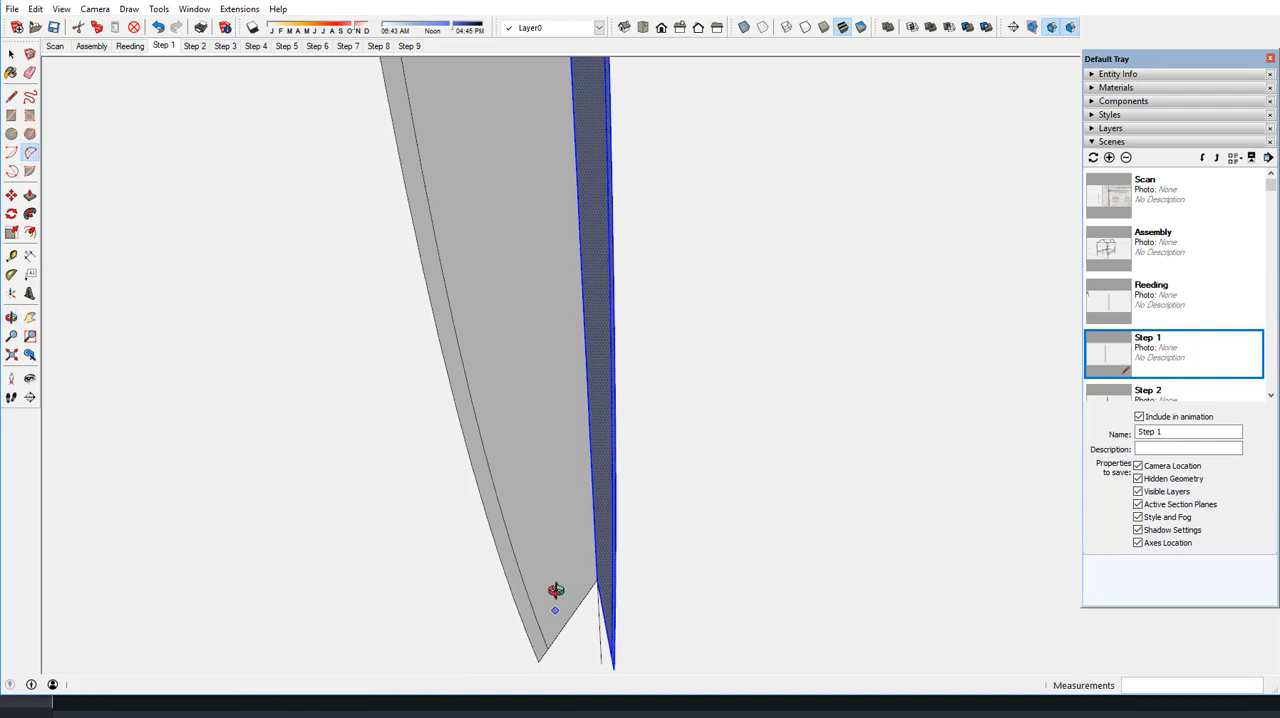
scroll(575, 545, "down", 2)
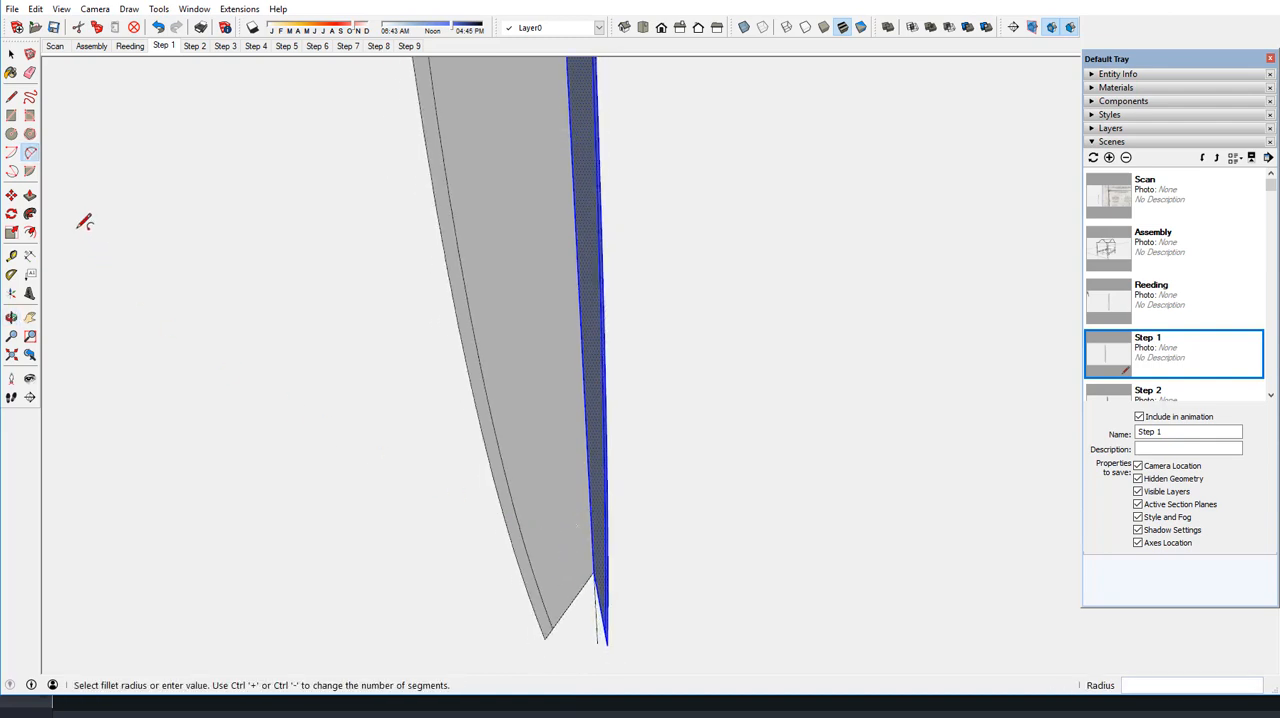
left_click(11, 96)
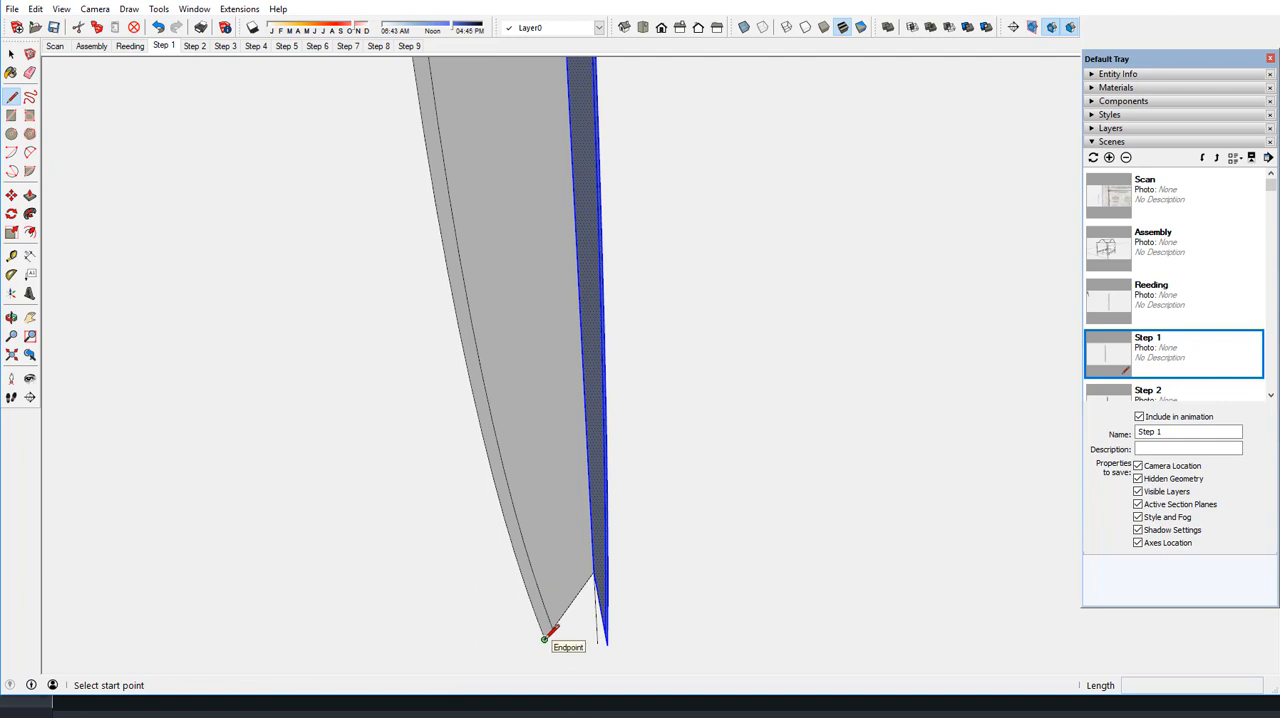
left_click(546, 636)
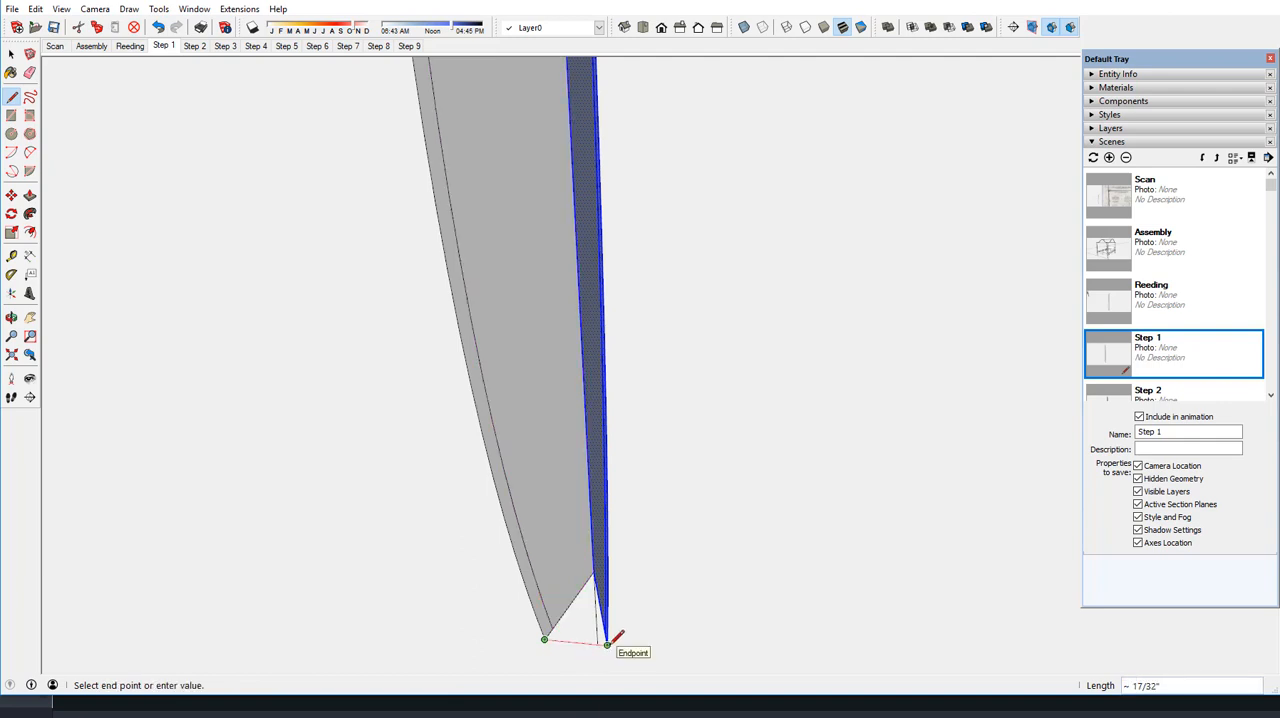
left_click(607, 643)
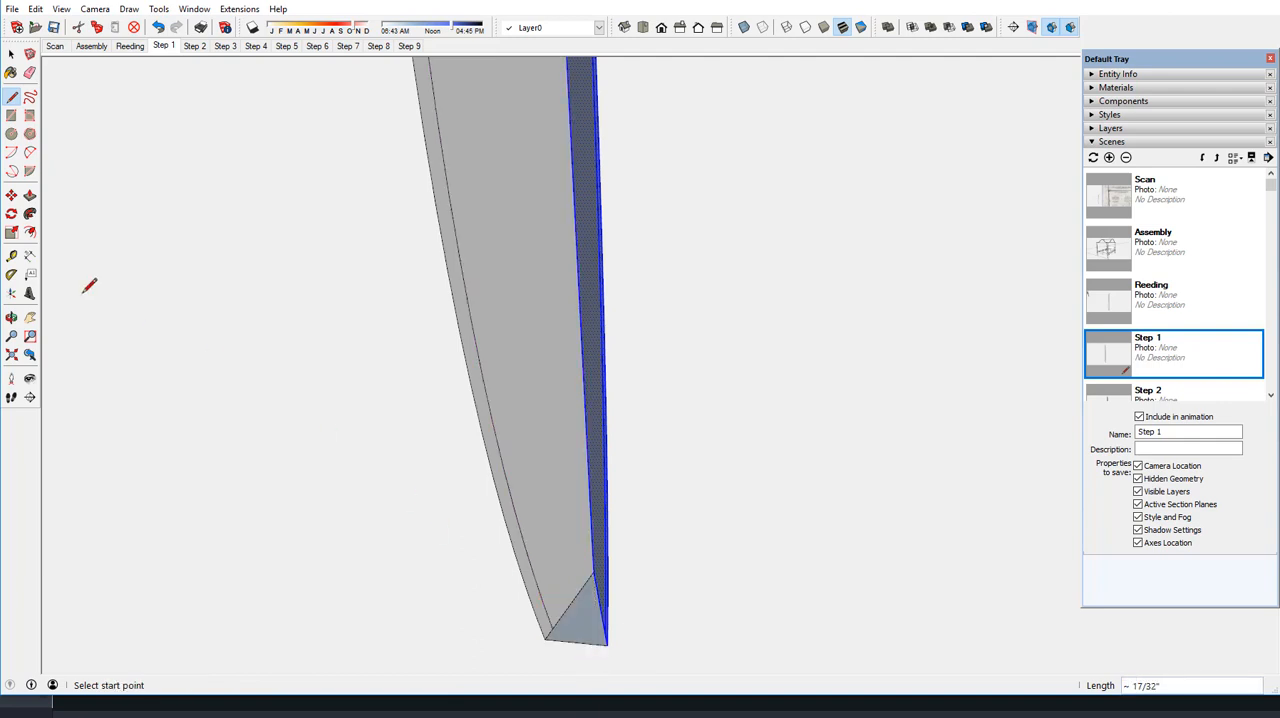
Draw an arc of about 17/64" radius between the two inset edge endpoints on the lower end face, bulging out to its closing line
left_click(30, 152)
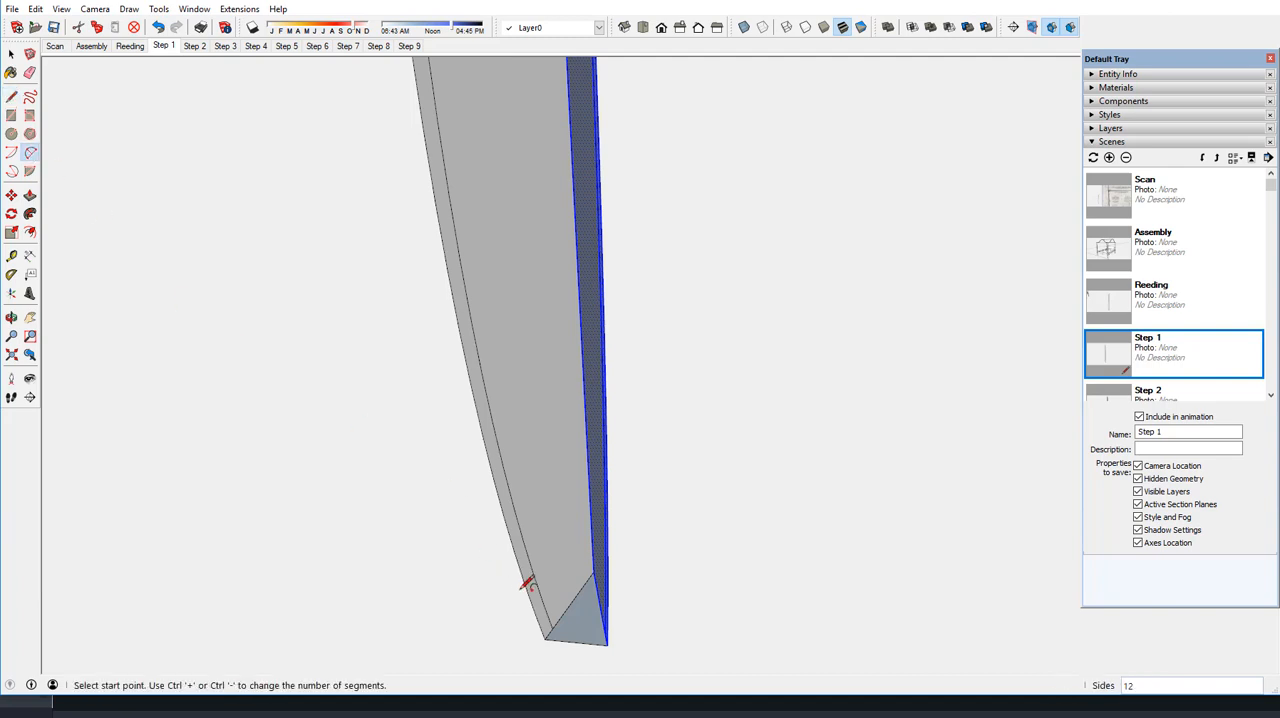
left_click(552, 629)
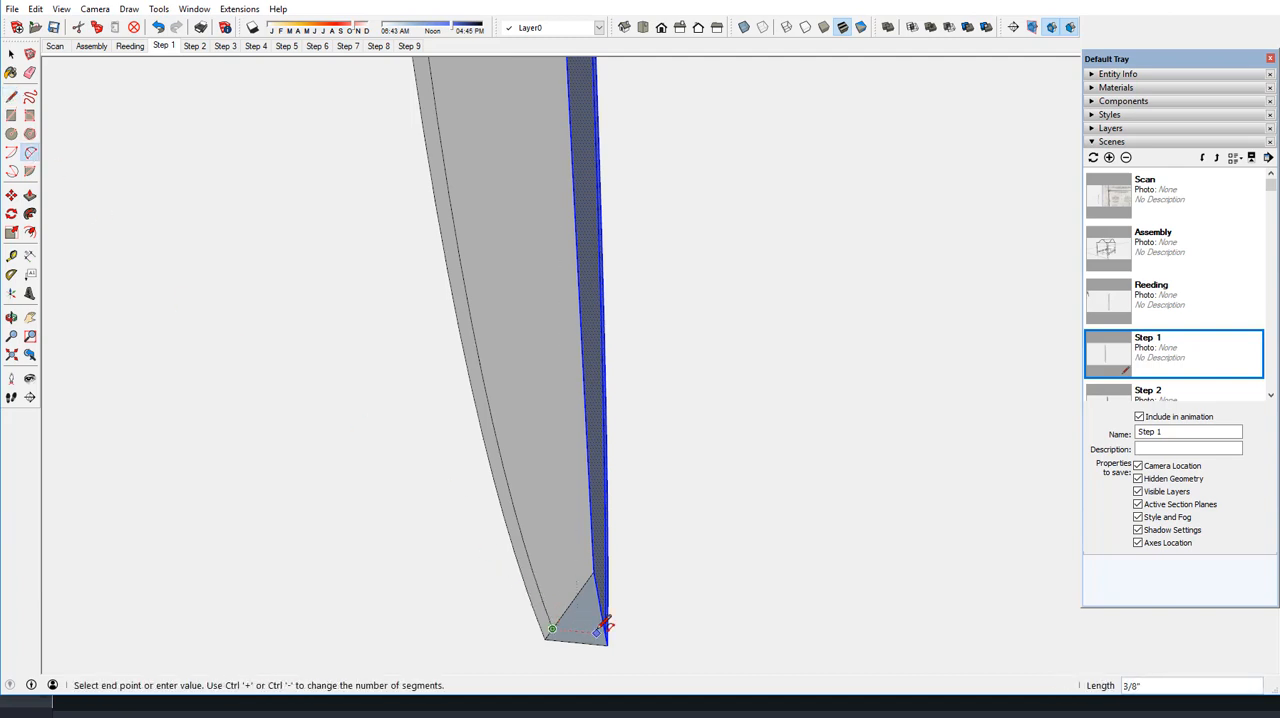
left_click(604, 632)
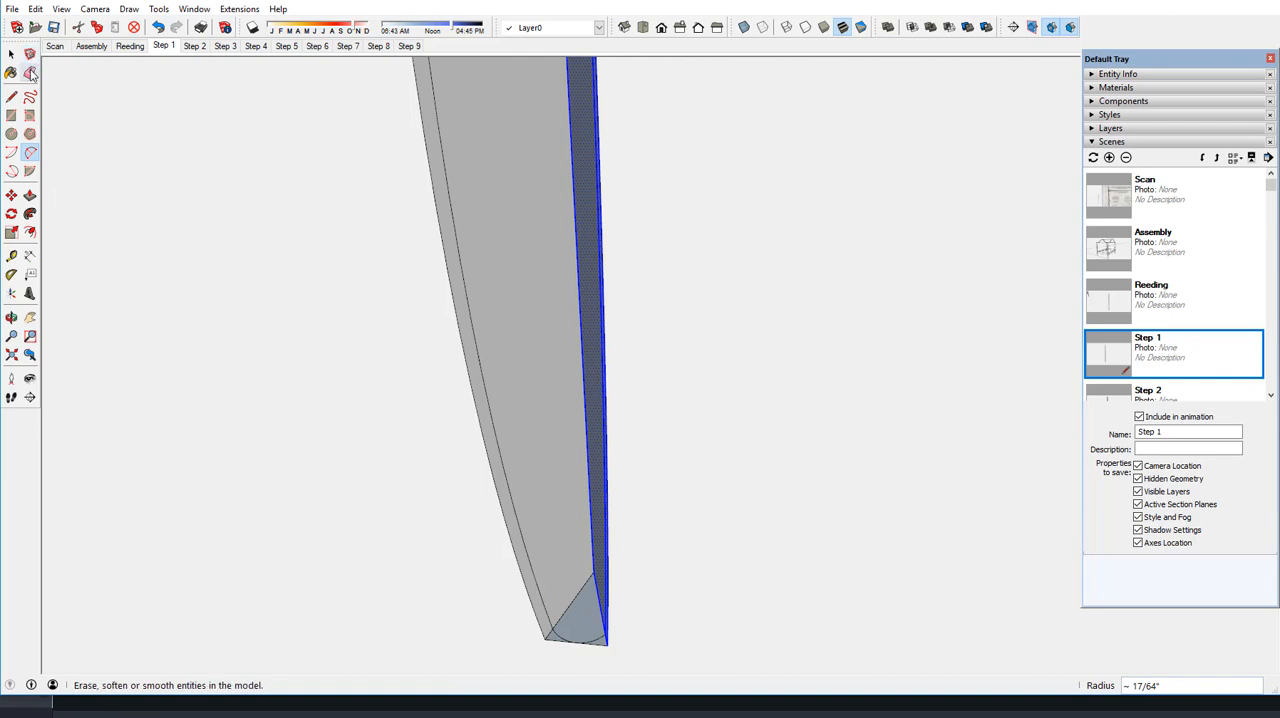
Erase both profiles' original outer long edges and the leftover corners outside the arc at the lower end
left_click(31, 74)
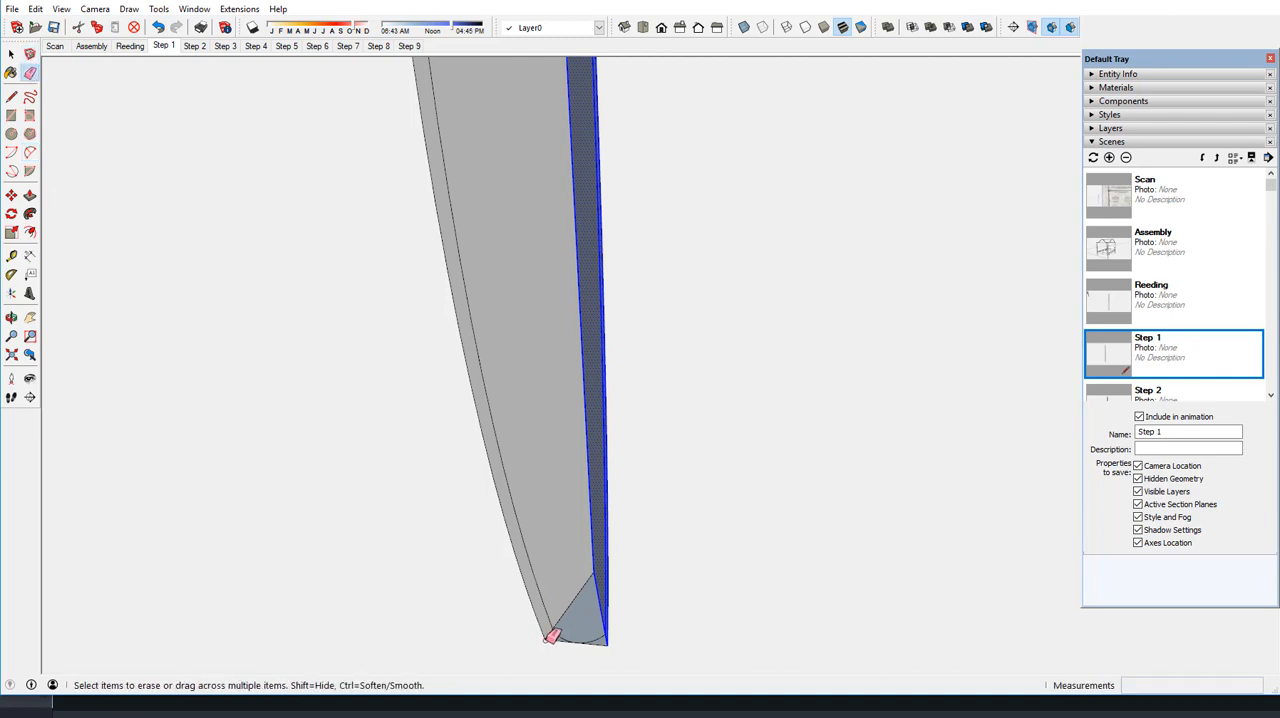
left_click(552, 634)
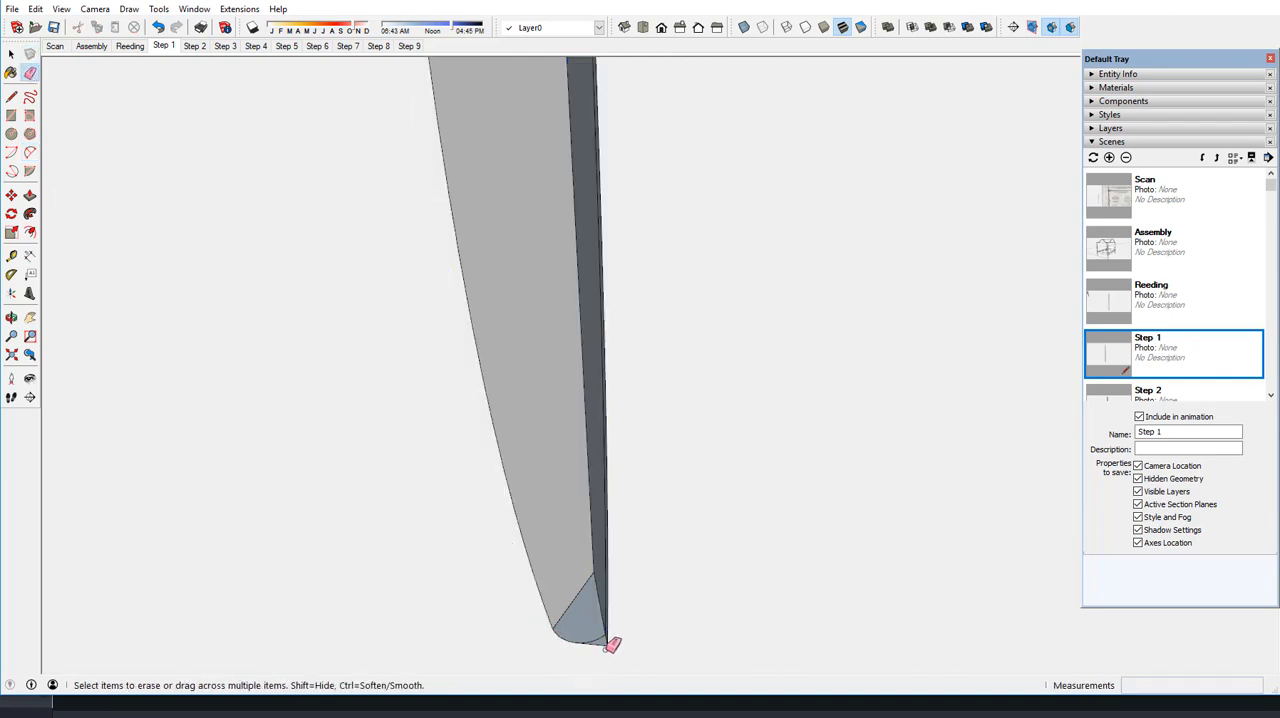
left_click(607, 646)
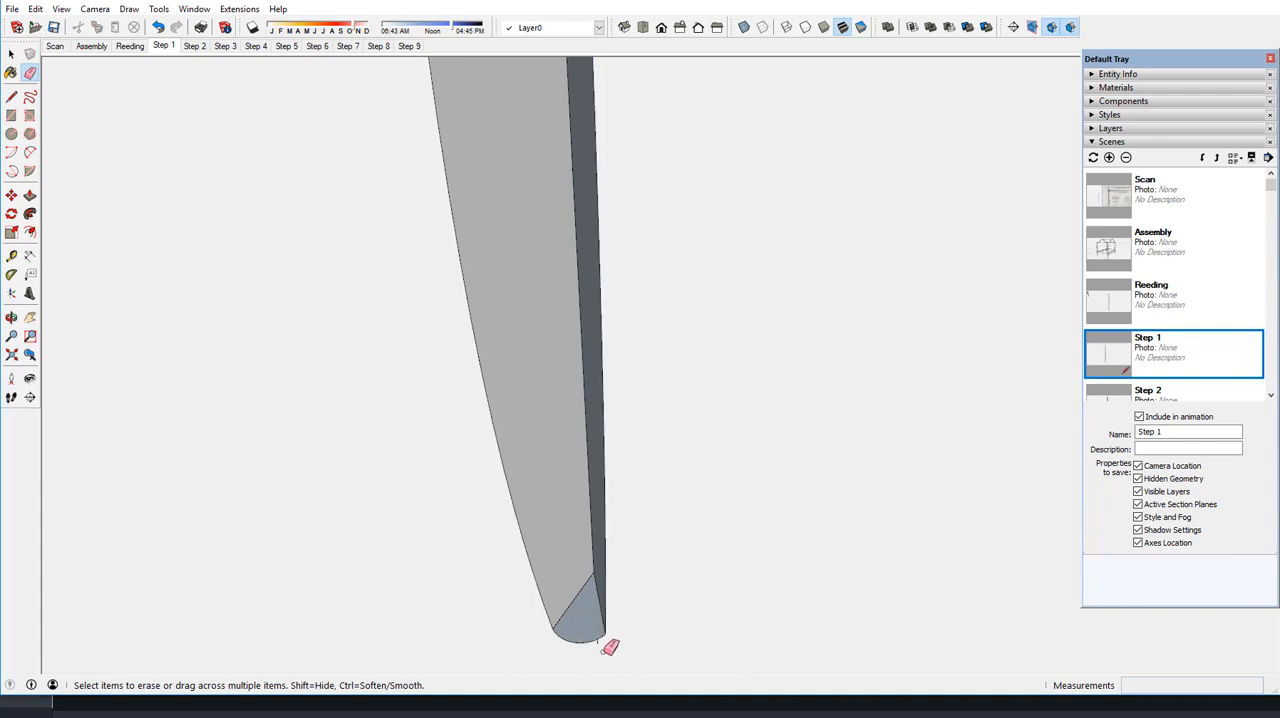
Erase the leftover corner edges outside the arc on the upper end face of the reed segment
scroll(605, 648, "down", 5)
scroll(607, 646, "down", 1)
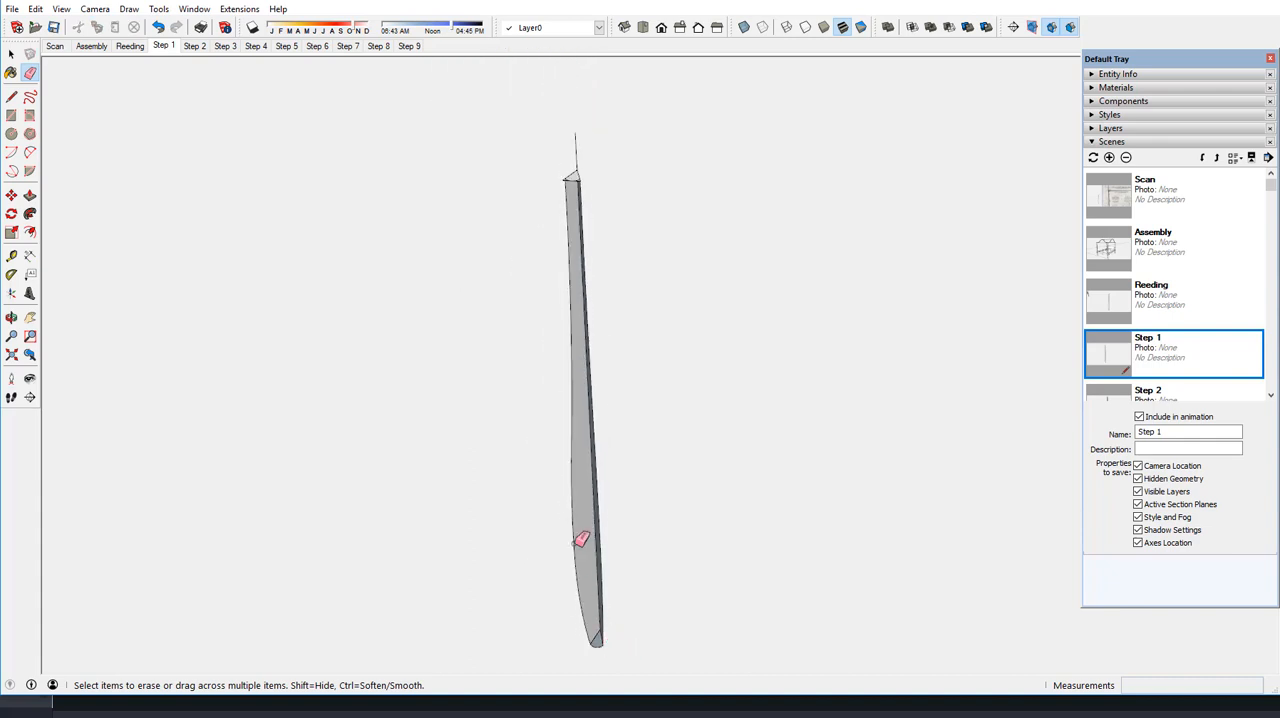
scroll(577, 172, "up", 1)
scroll(577, 171, "up", 4)
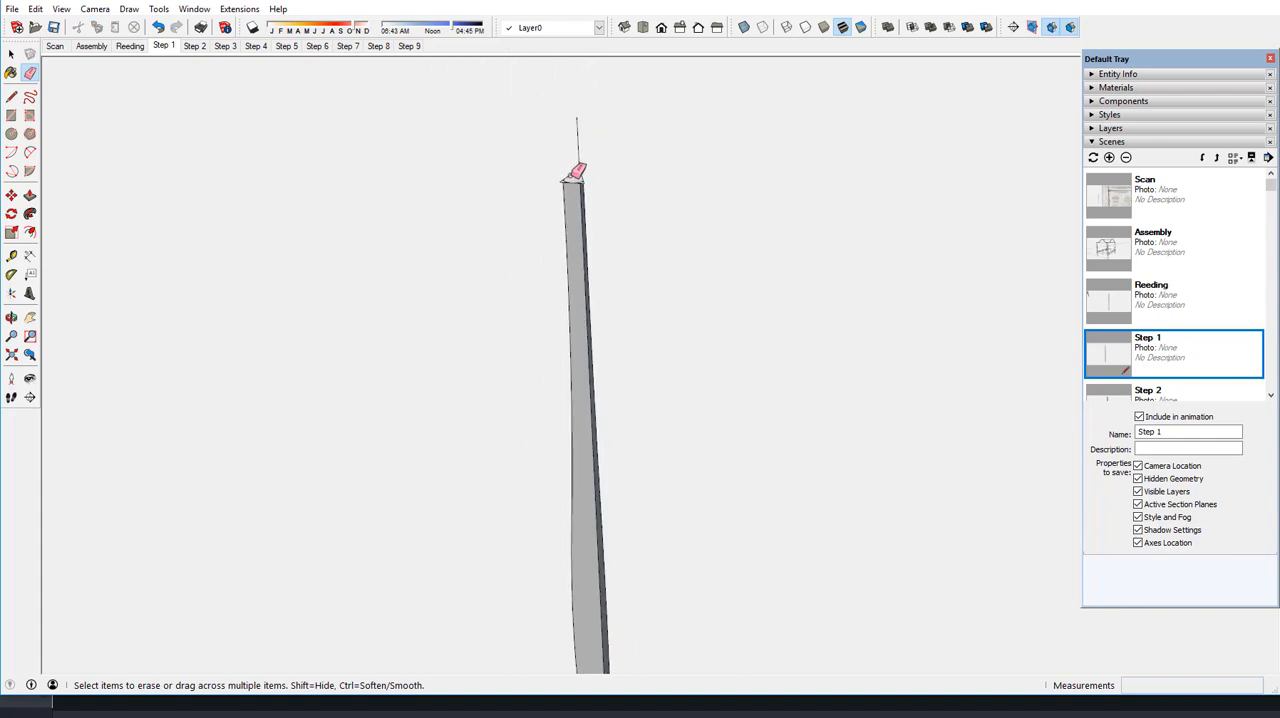
scroll(571, 176, "up", 2)
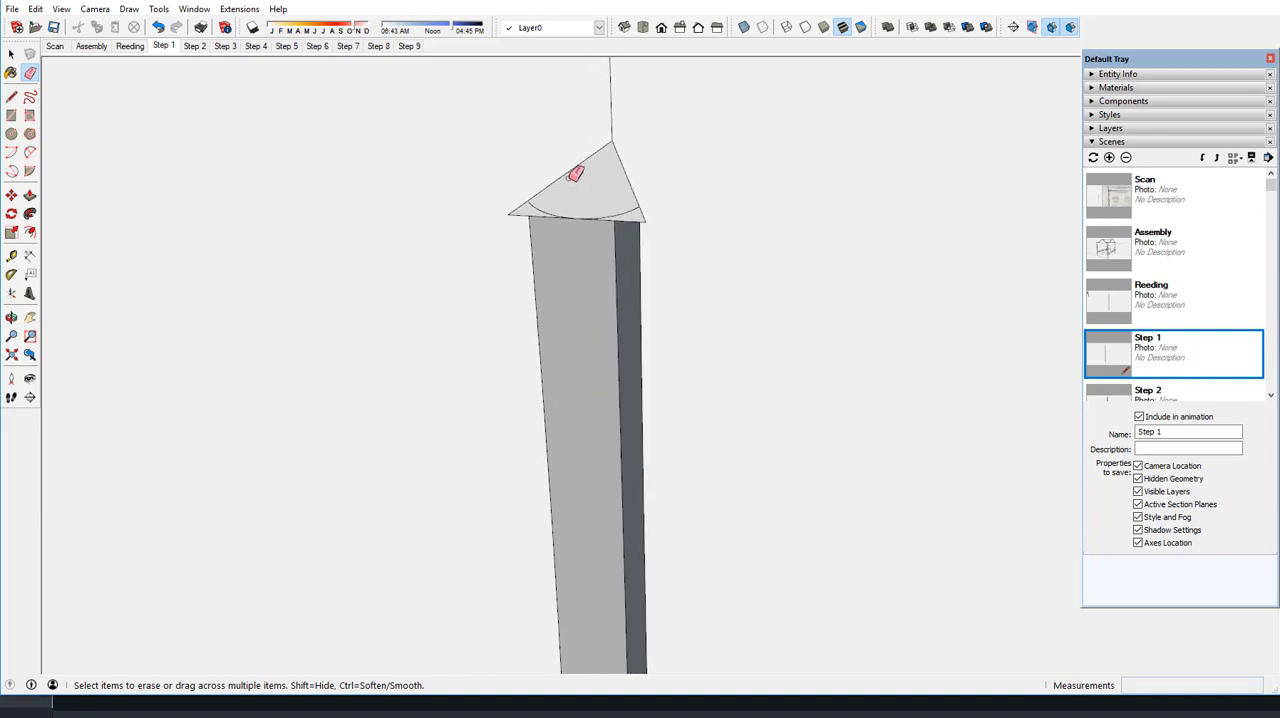
left_click_drag(507, 205, 512, 217)
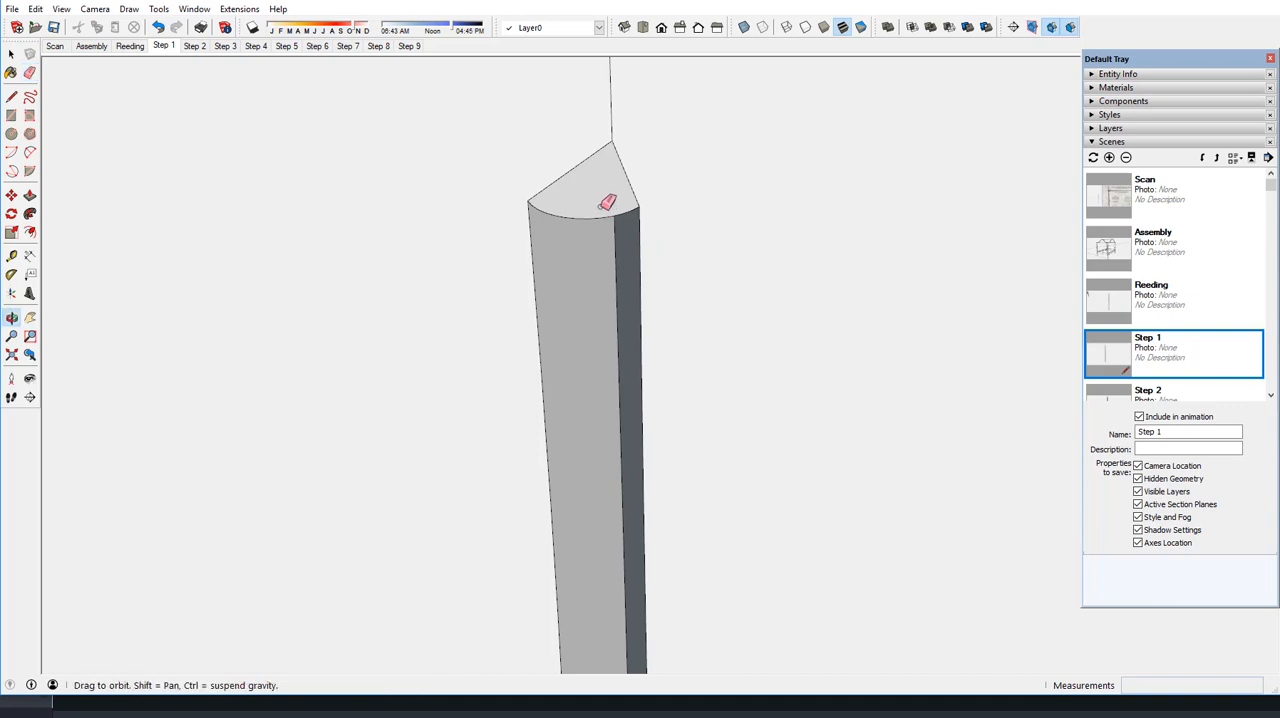
mouse_move(606, 200)
middle_mouse_down()
mouse_move(686, 206)
mouse_move(740, 177)
mouse_move(815, 182)
mouse_move(760, 237)
mouse_move(691, 260)
mouse_move(621, 263)
mouse_move(517, 231)
mouse_move(563, 220)
middle_mouse_up()
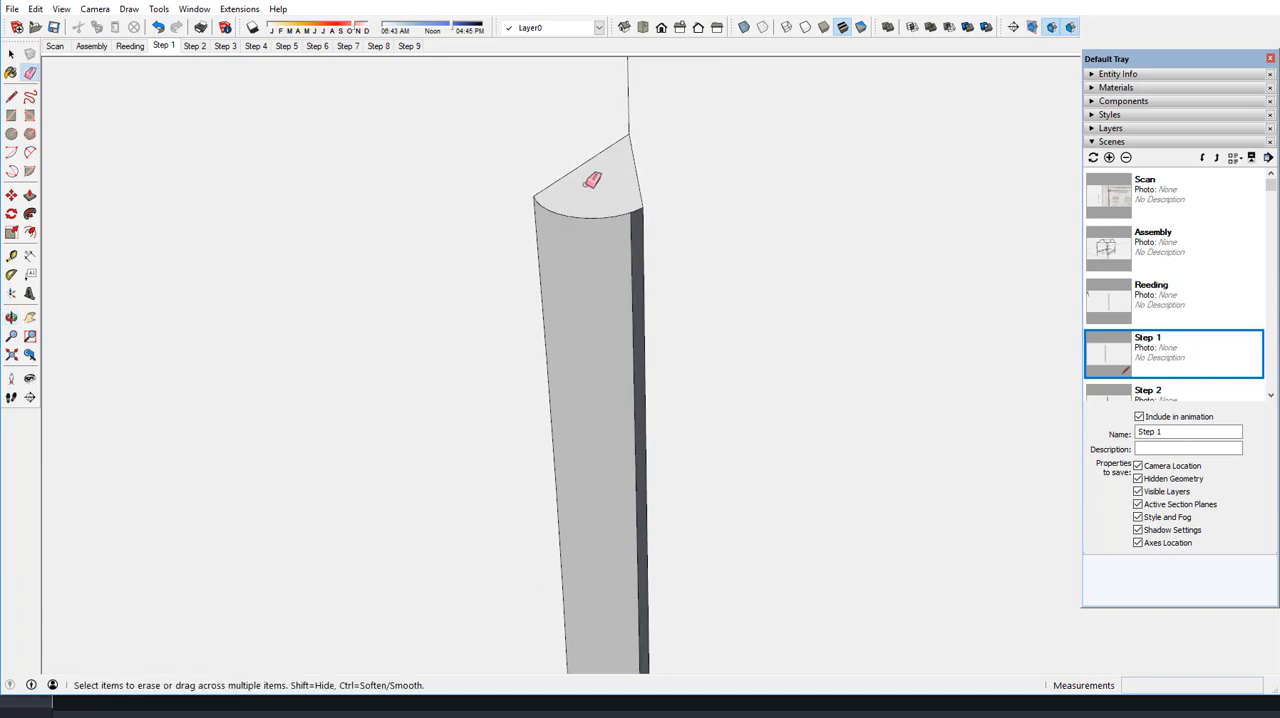
Start Curviloft's Skin Contours and select the reed segment's upper arc and both long outer profile edges as contours
scroll(588, 179, "down", 3)
scroll(595, 175, "down", 1)
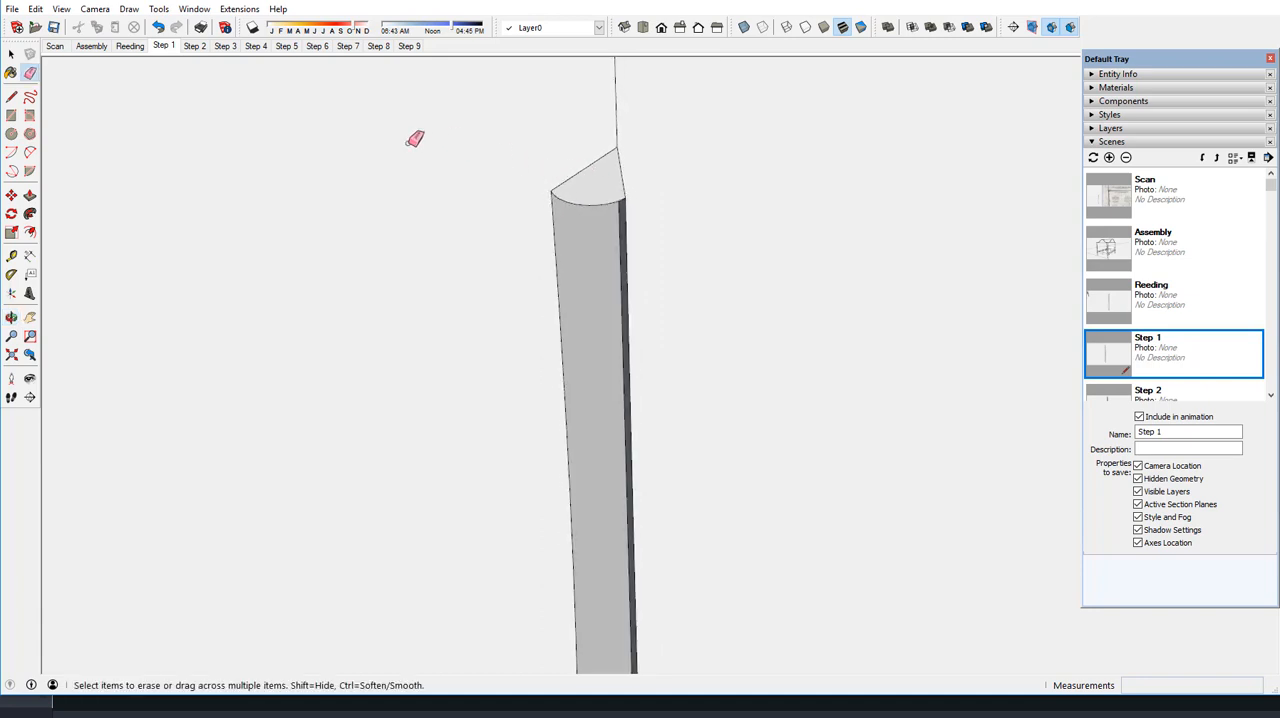
left_click(160, 10)
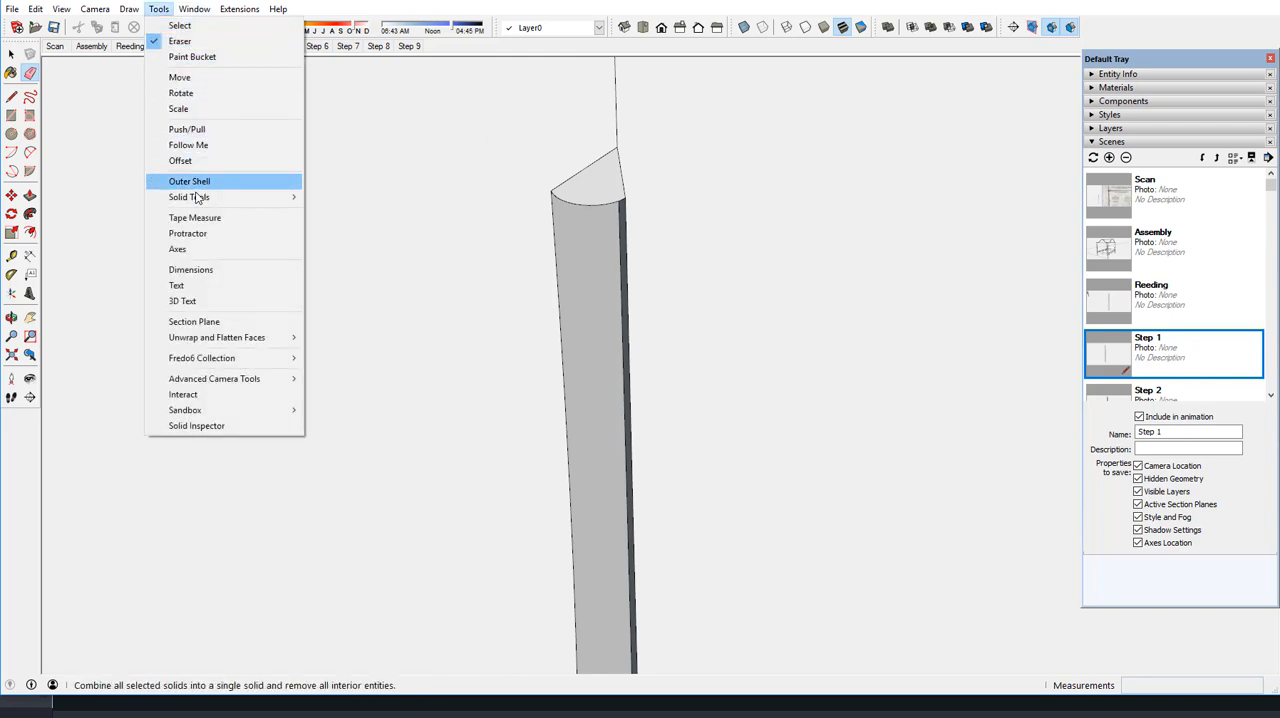
mouse_move(216, 360)
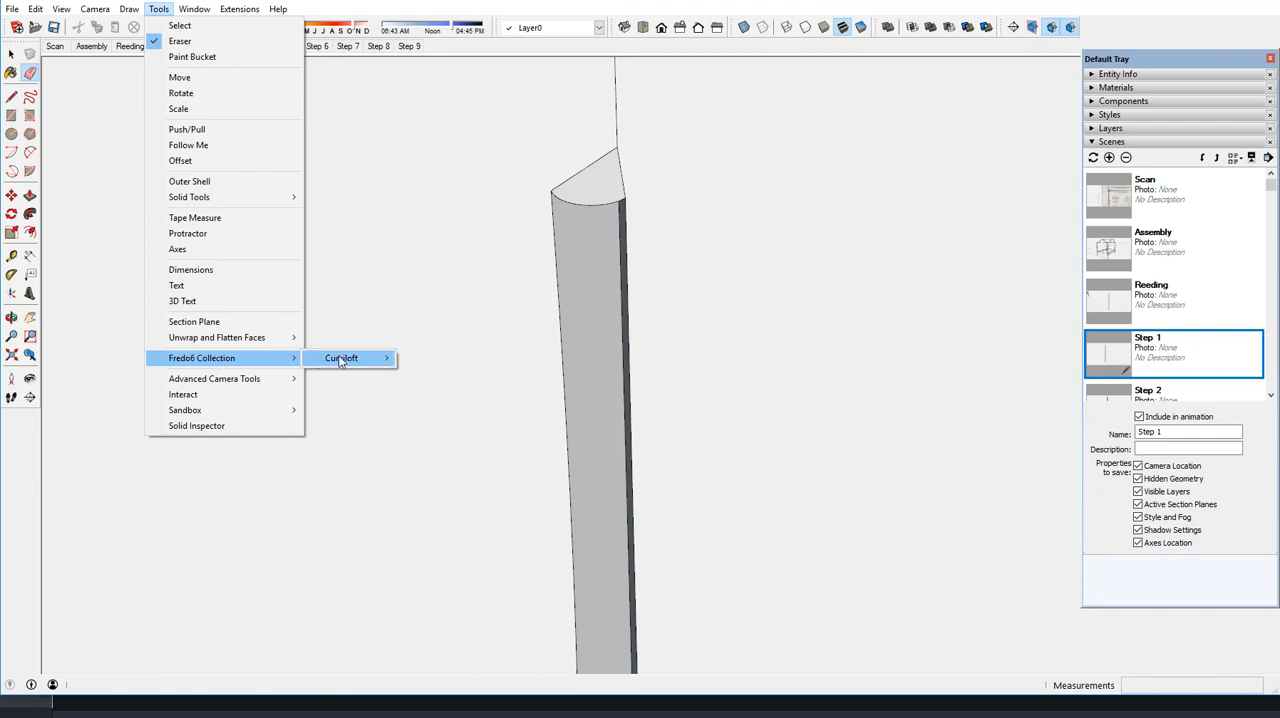
mouse_move(350, 358)
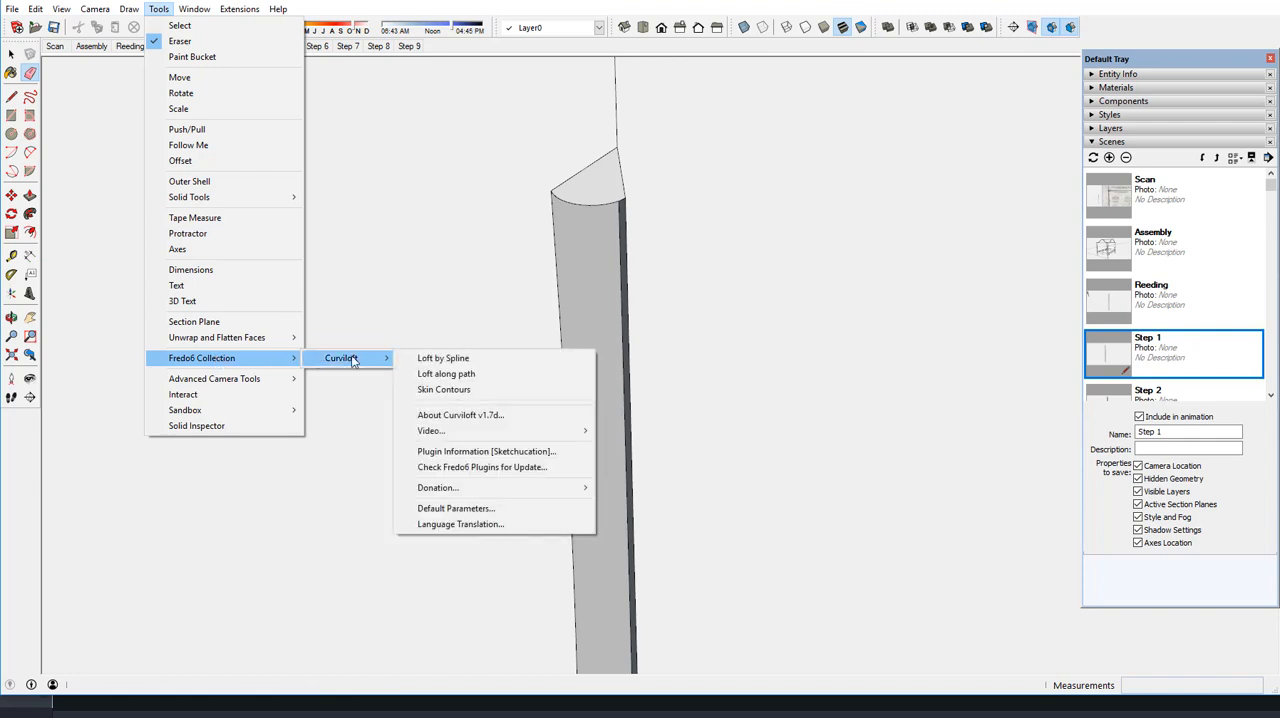
left_click(446, 390)
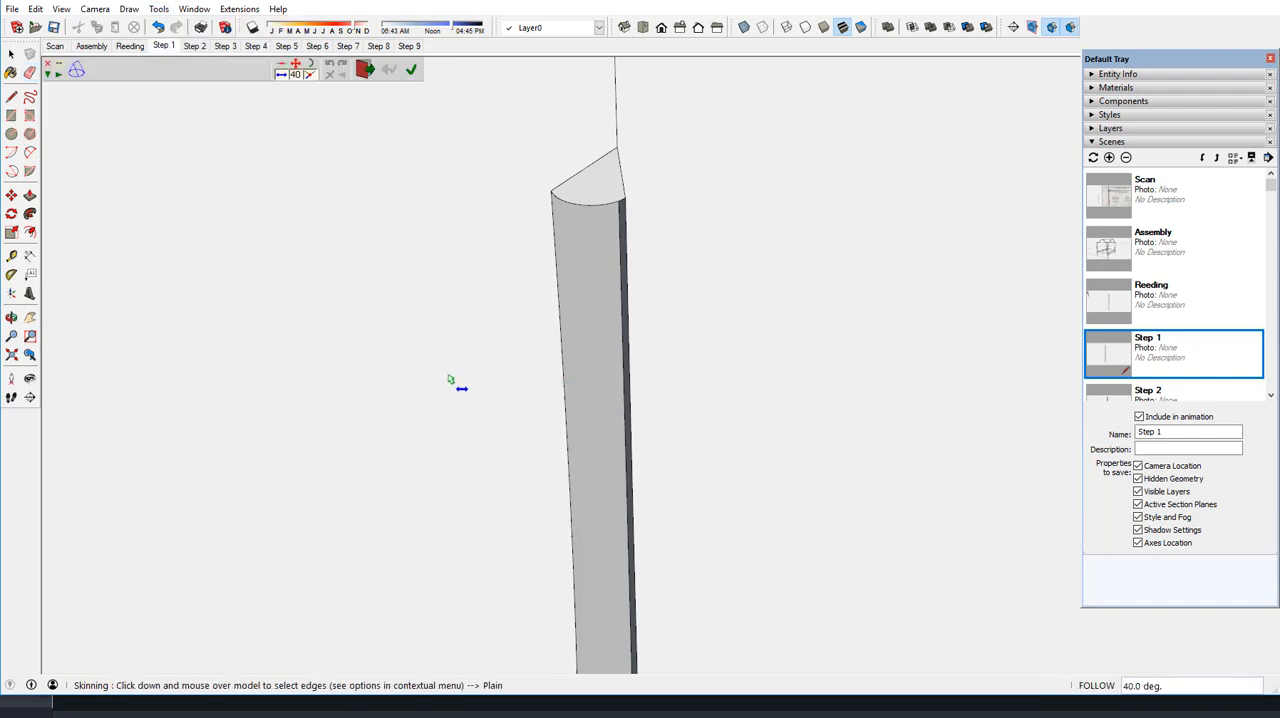
left_click(584, 213)
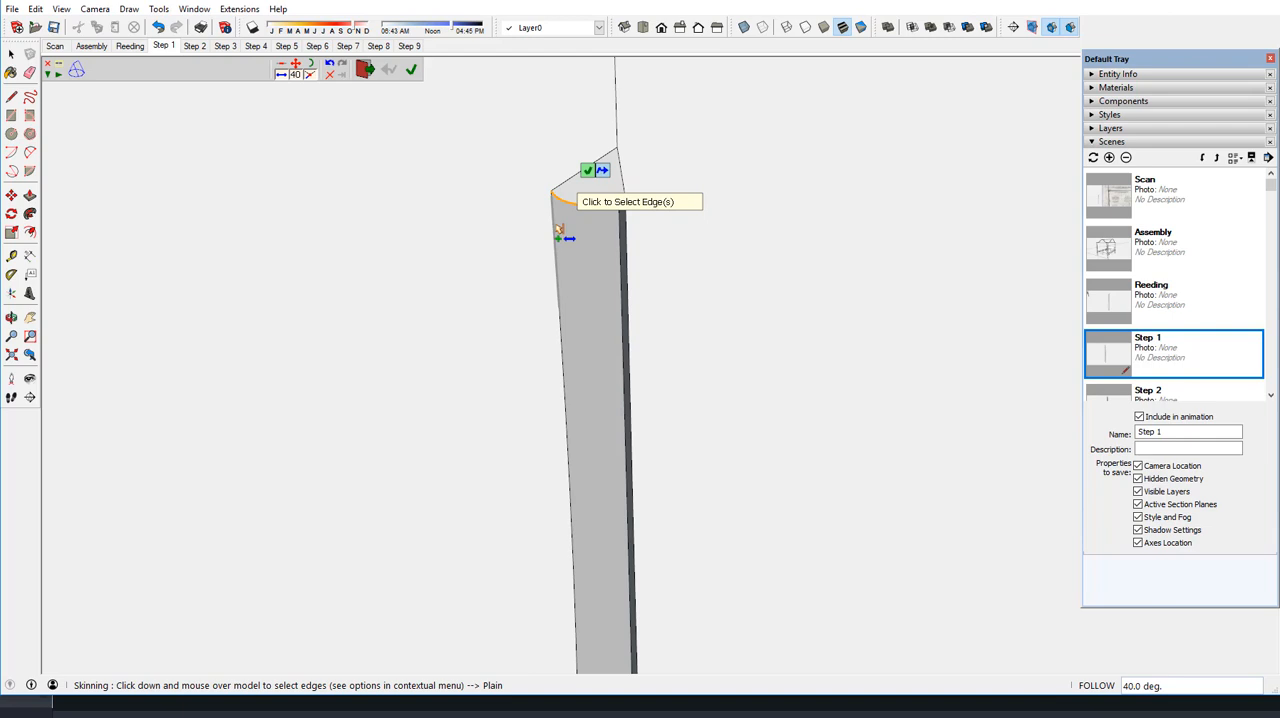
left_click(559, 233)
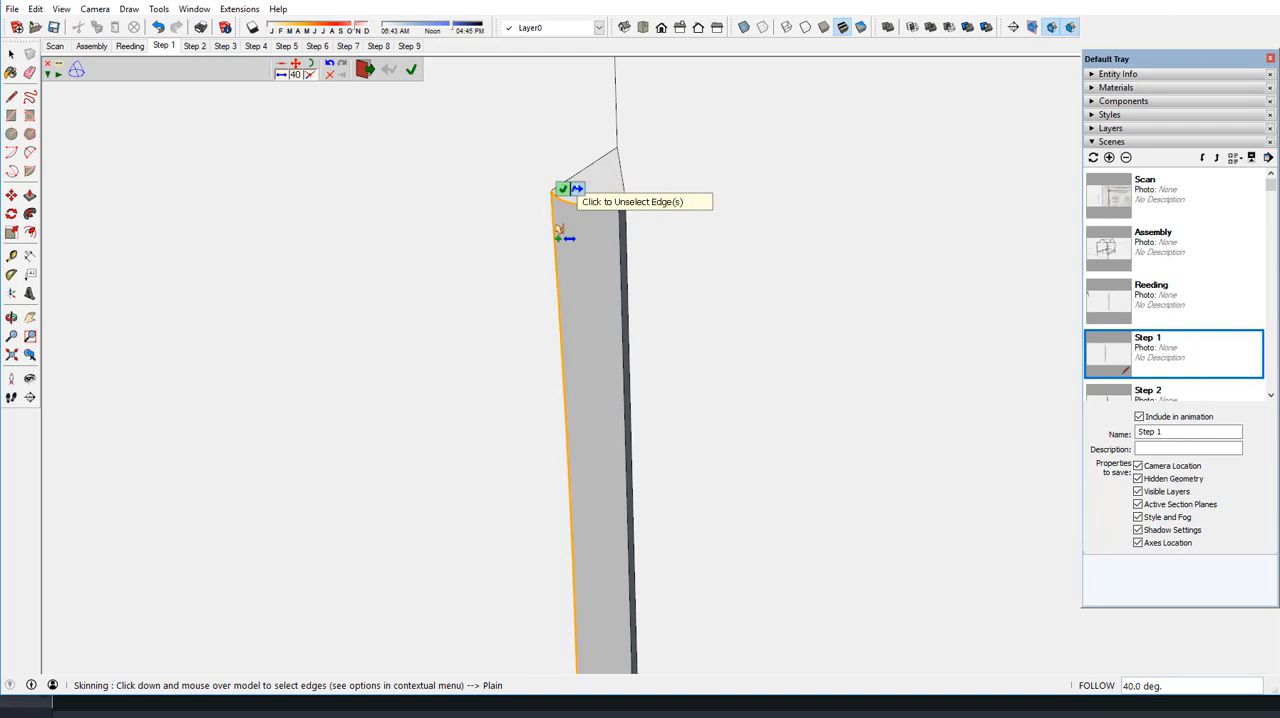
left_click(630, 238)
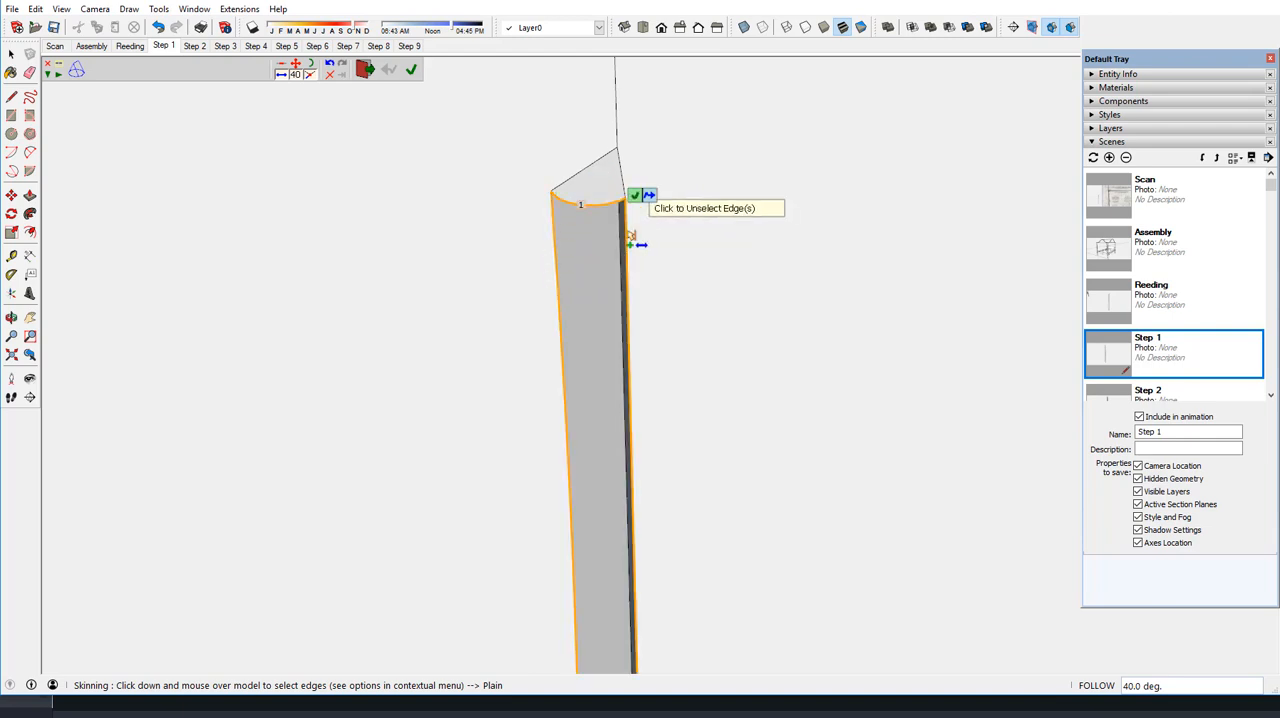
Add the lower end's arc to the contours, generate the skin with the default settings and exit Curviloft
scroll(541, 122, "down", 5)
scroll(541, 122, "down", 2)
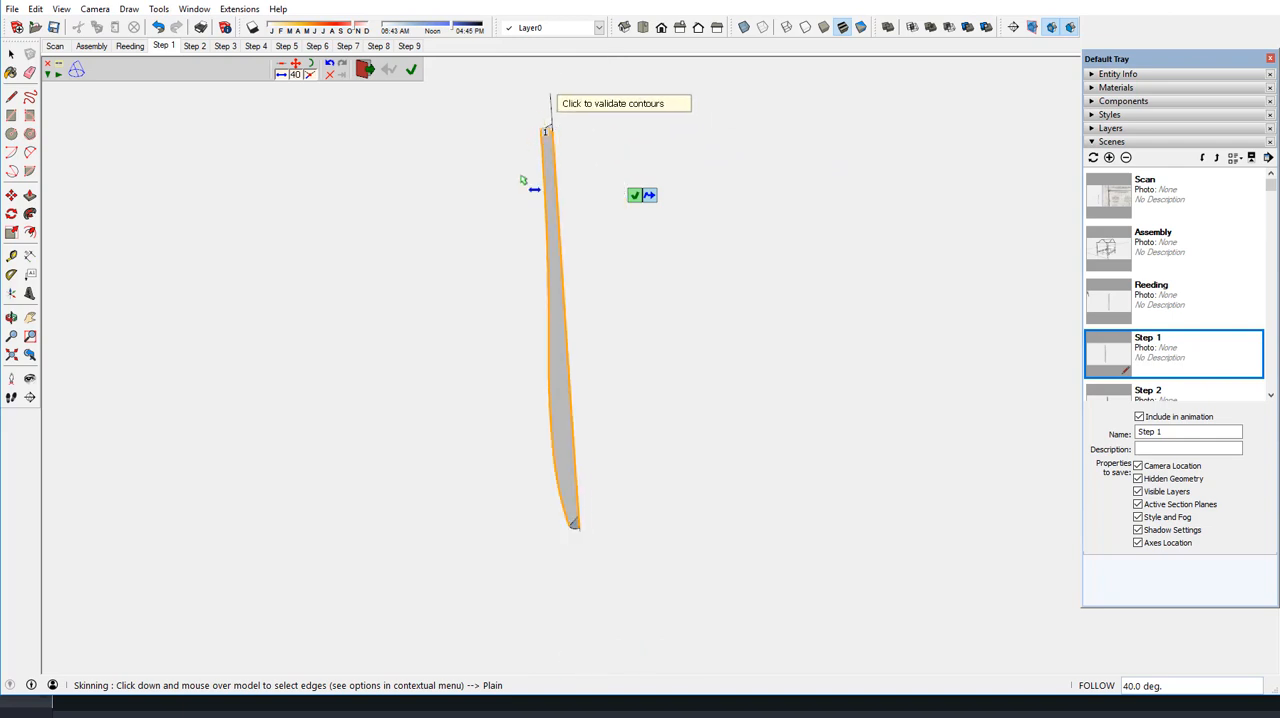
scroll(549, 533, "up", 2)
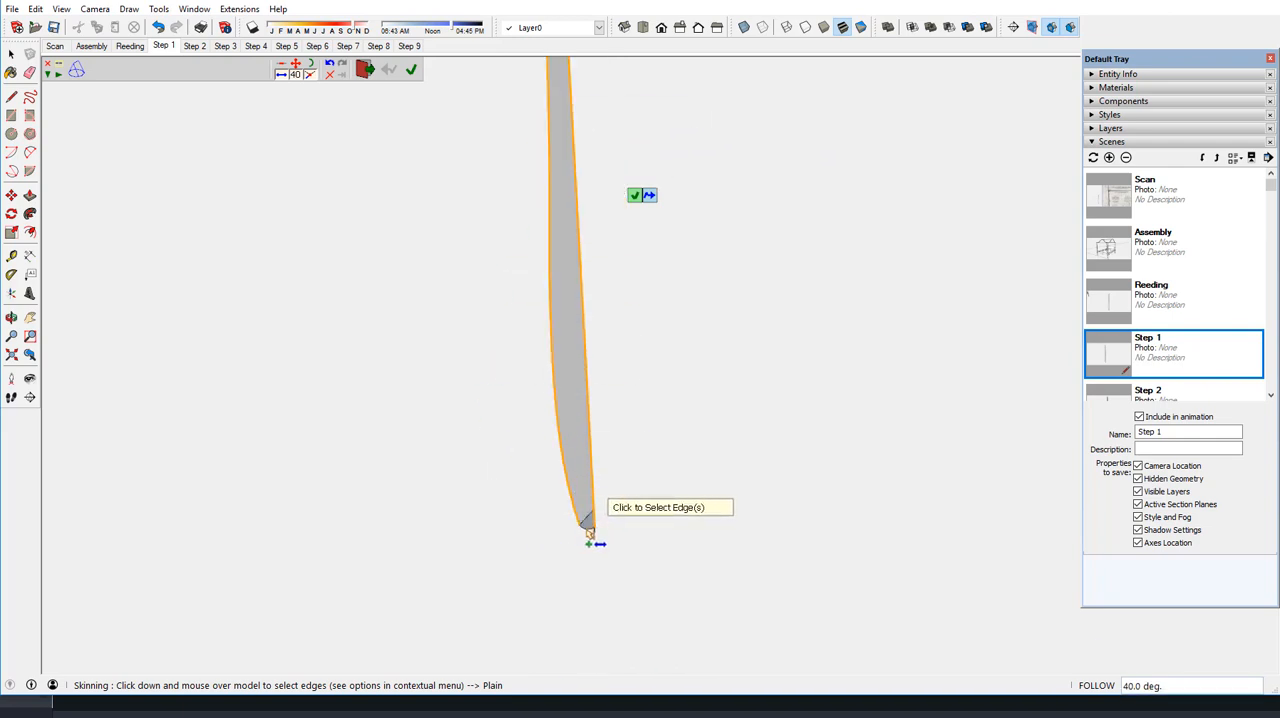
left_click(590, 524)
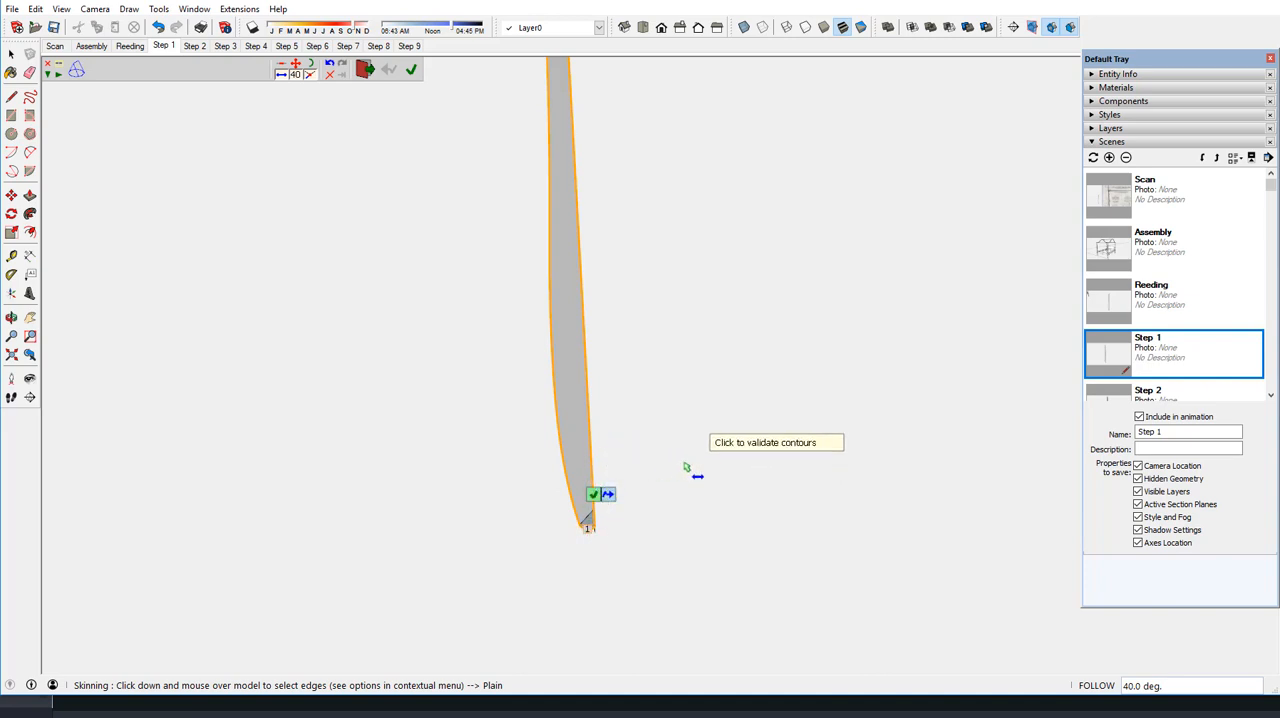
scroll(655, 562, "down", 1)
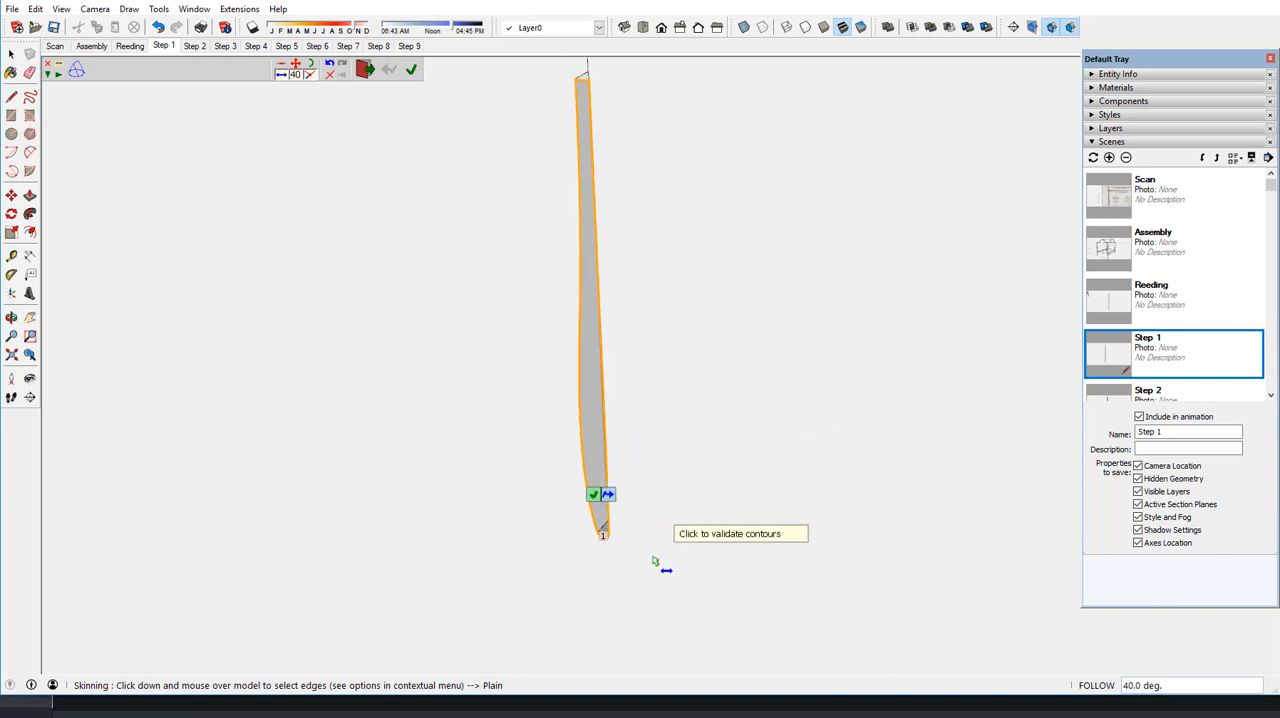
left_click(655, 448)
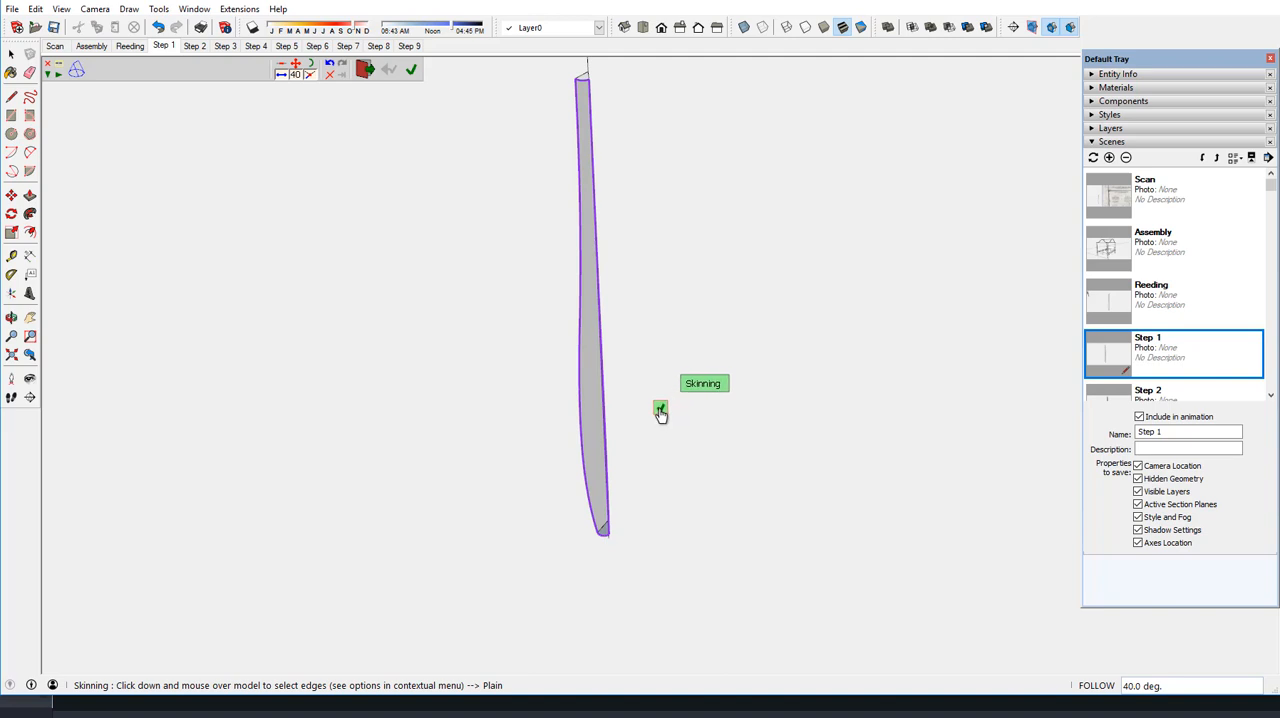
left_click(660, 410)
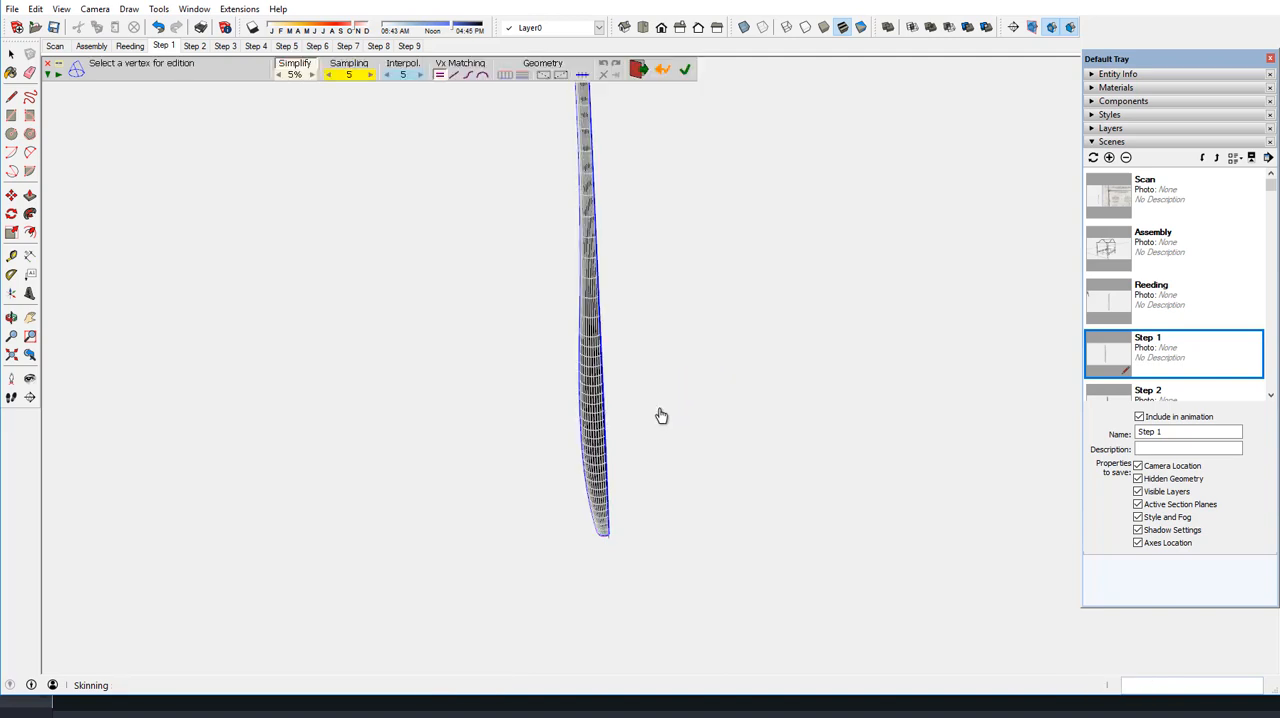
left_click(684, 75)
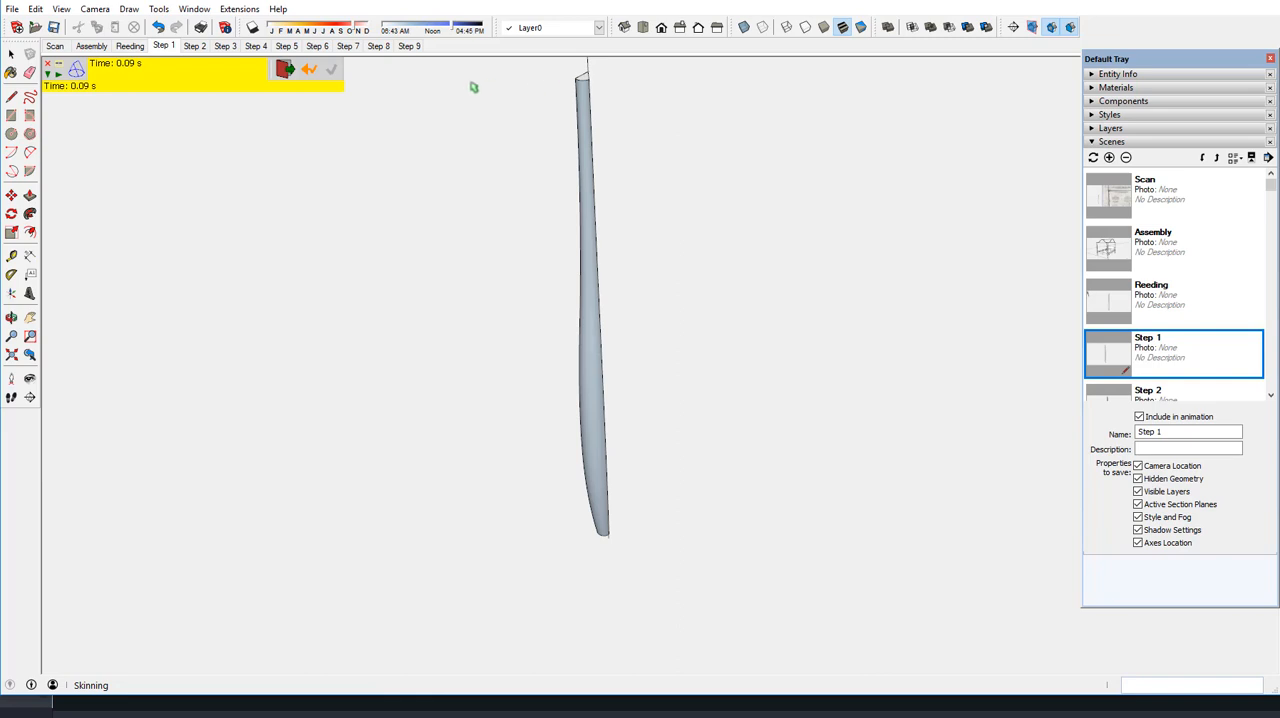
left_click(284, 72)
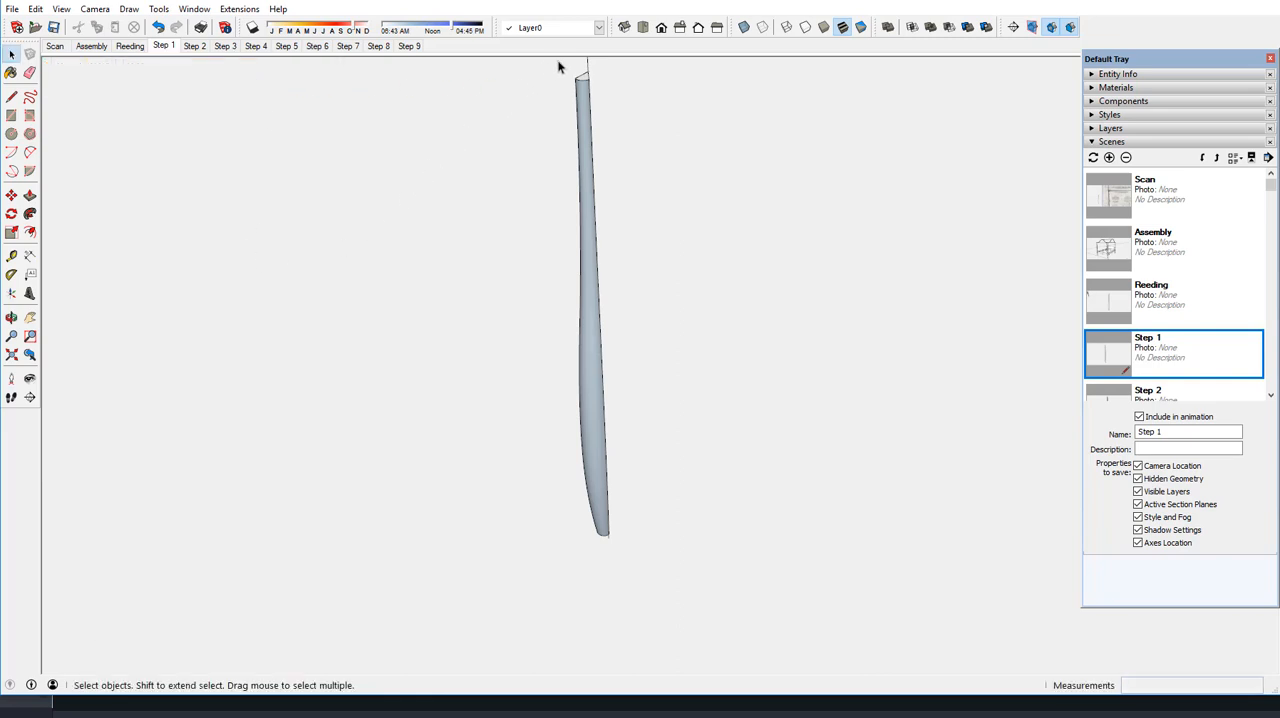
Explode the skinned surface's group and reverse its faces so their front sides point outward
scroll(562, 66, "up", 3)
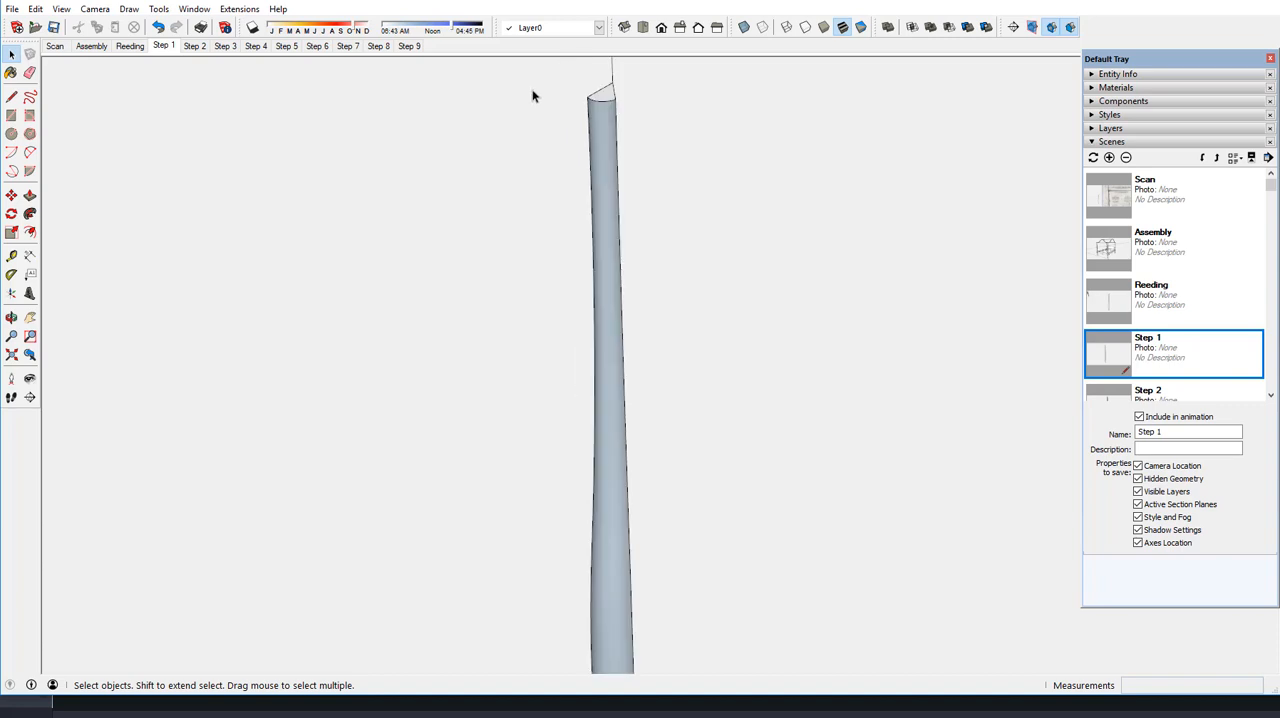
left_click(604, 139)
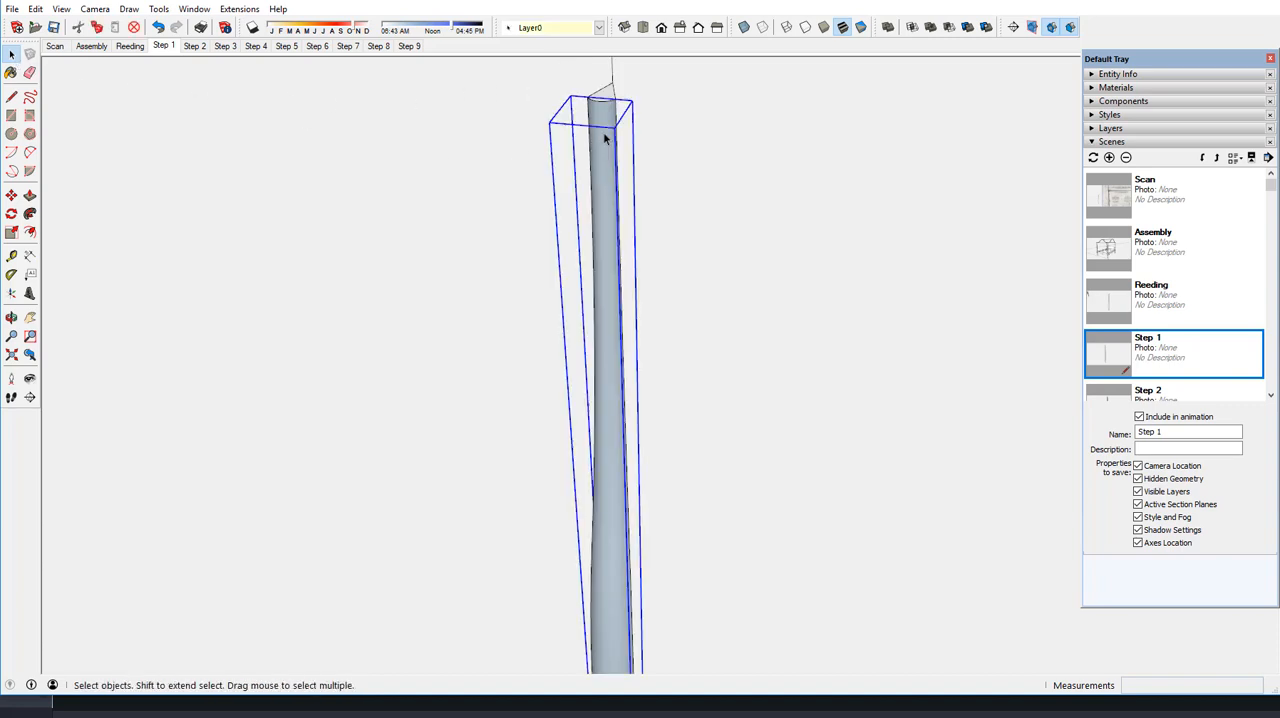
right_click(604, 138)
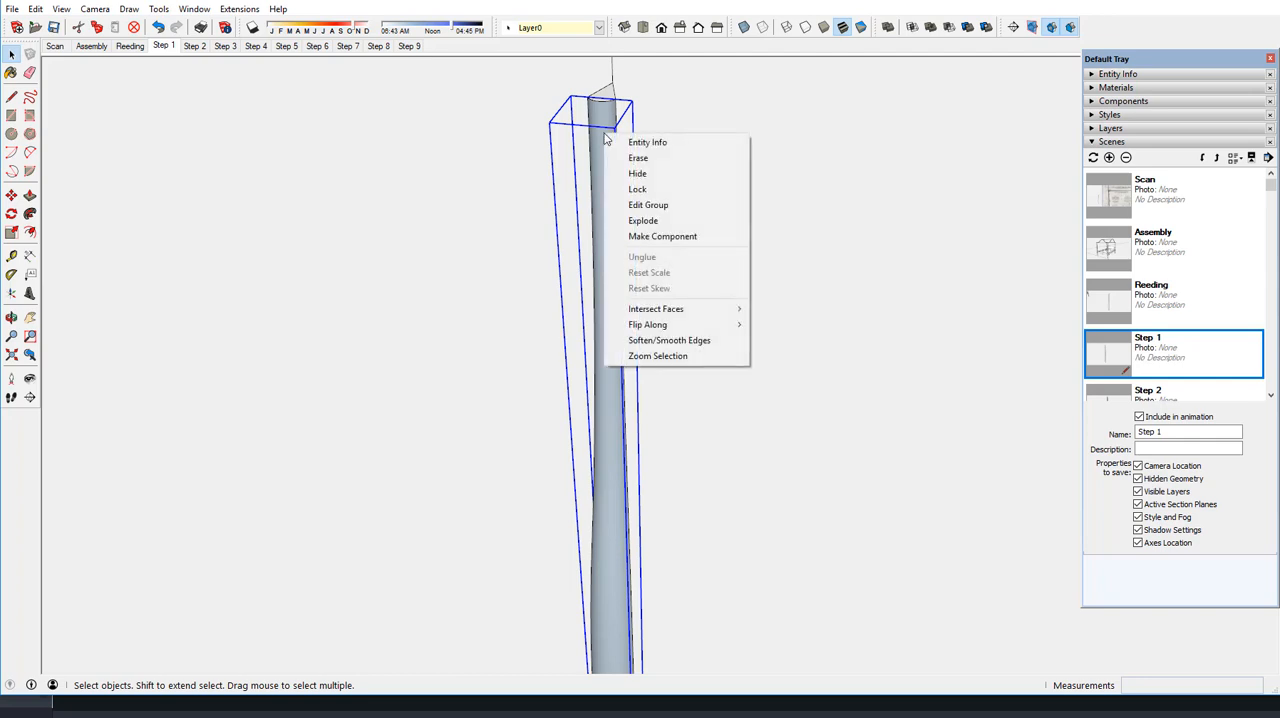
left_click(636, 222)
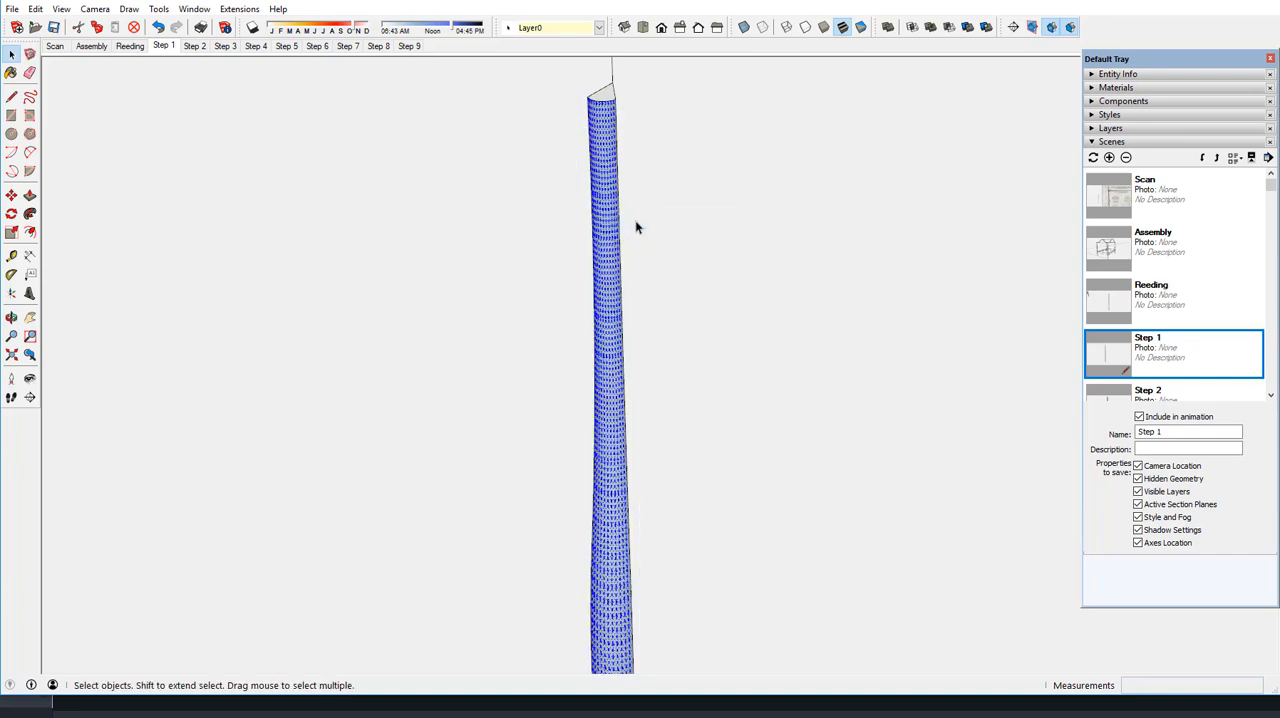
right_click(606, 177)
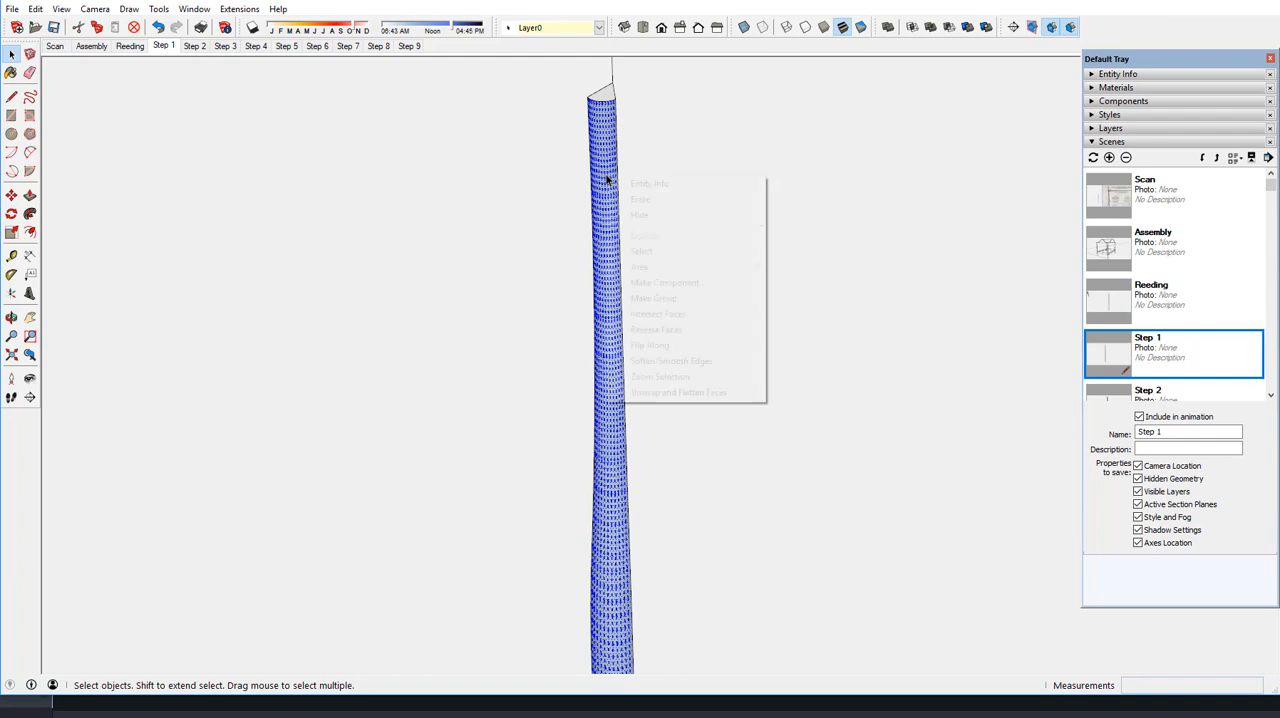
left_click(652, 330)
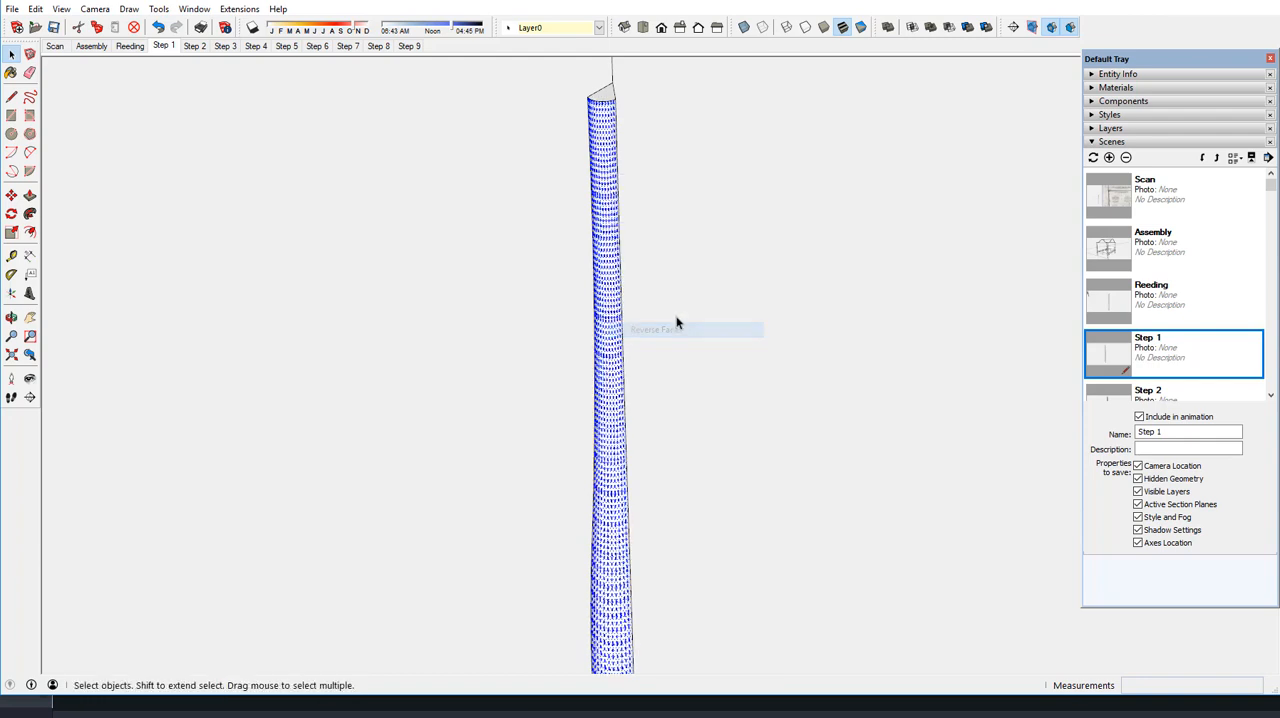
left_click(733, 283)
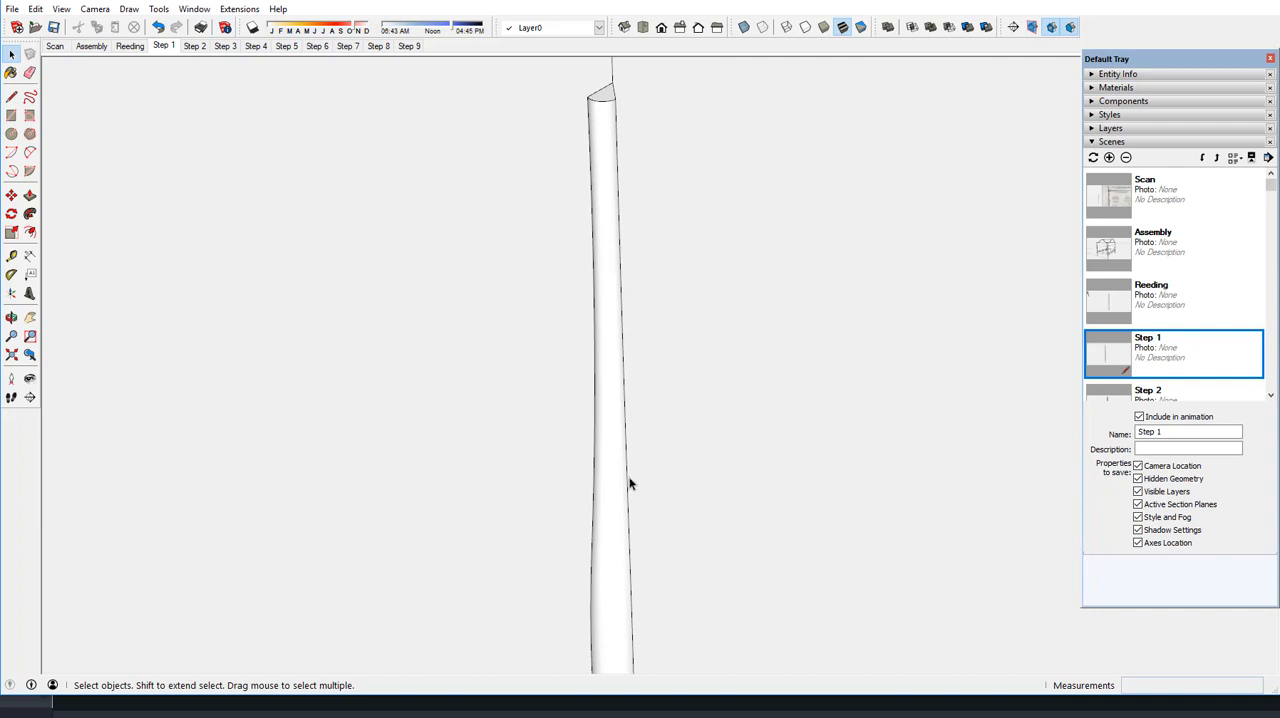
Rotate a copy of the skinned reed surface 36° about the inner corner of the upper end face
scroll(623, 543, "down", 2)
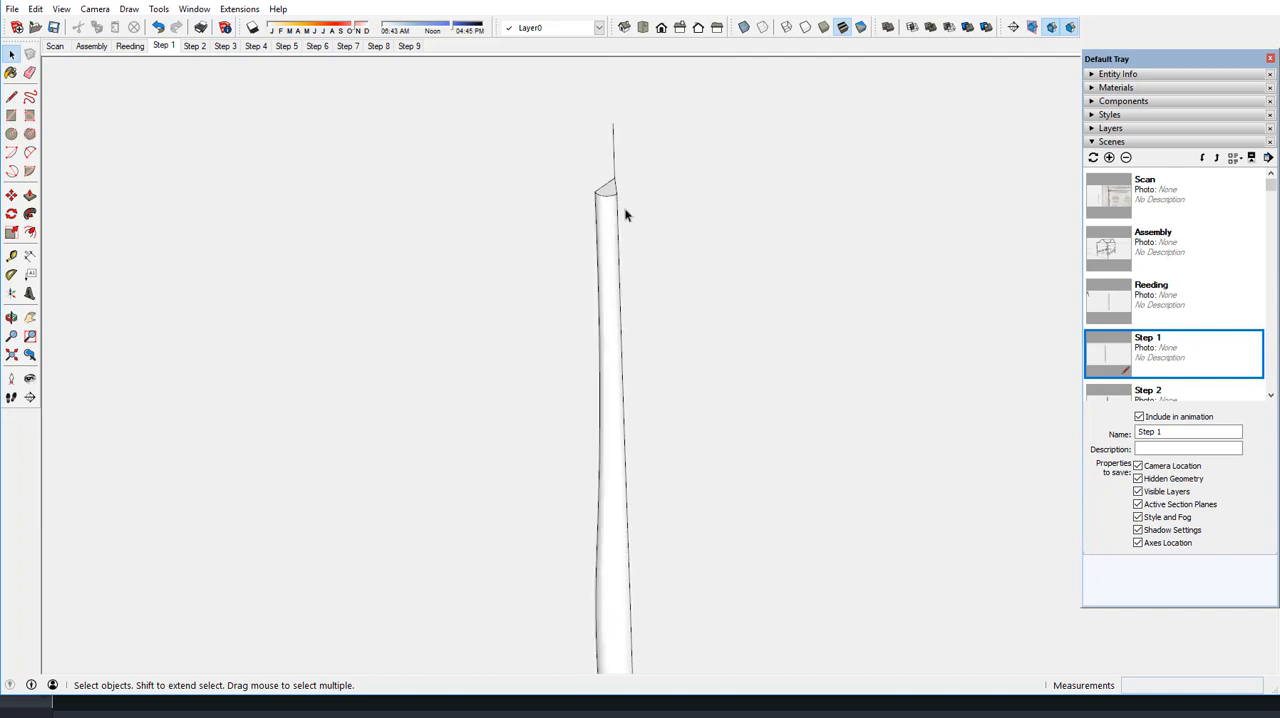
scroll(607, 190, "up", 2)
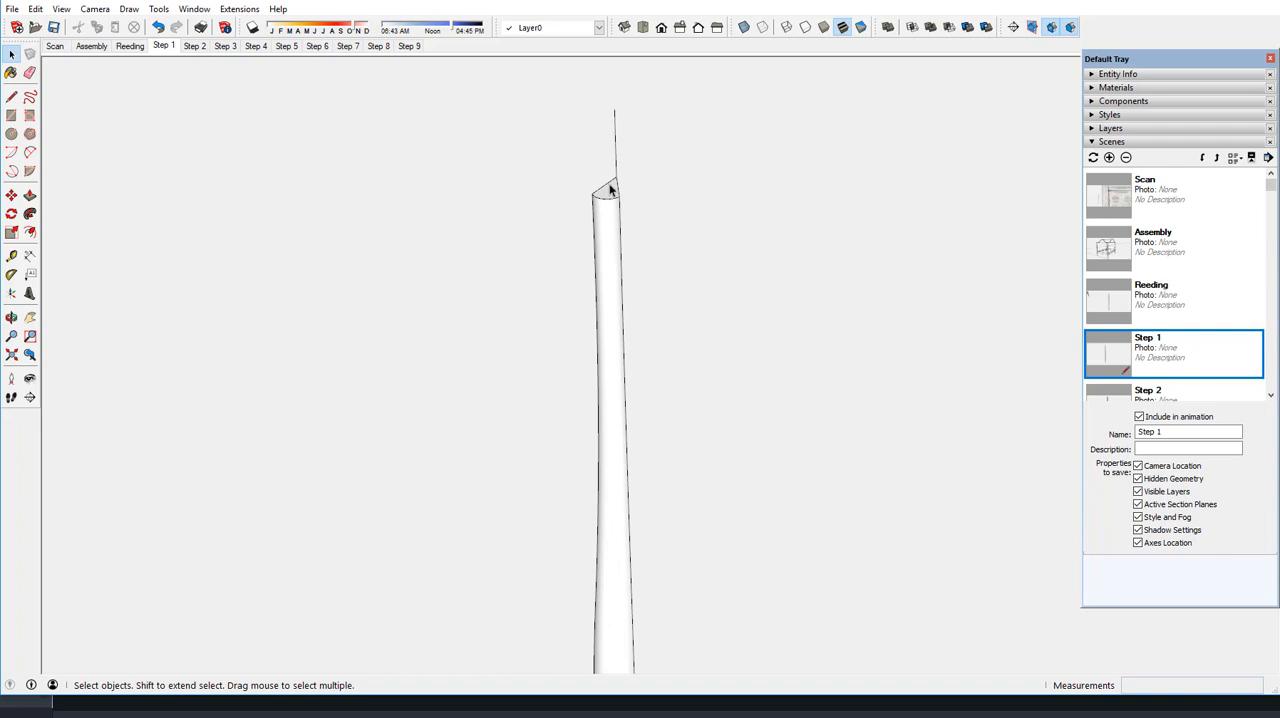
scroll(610, 190, "up", 3)
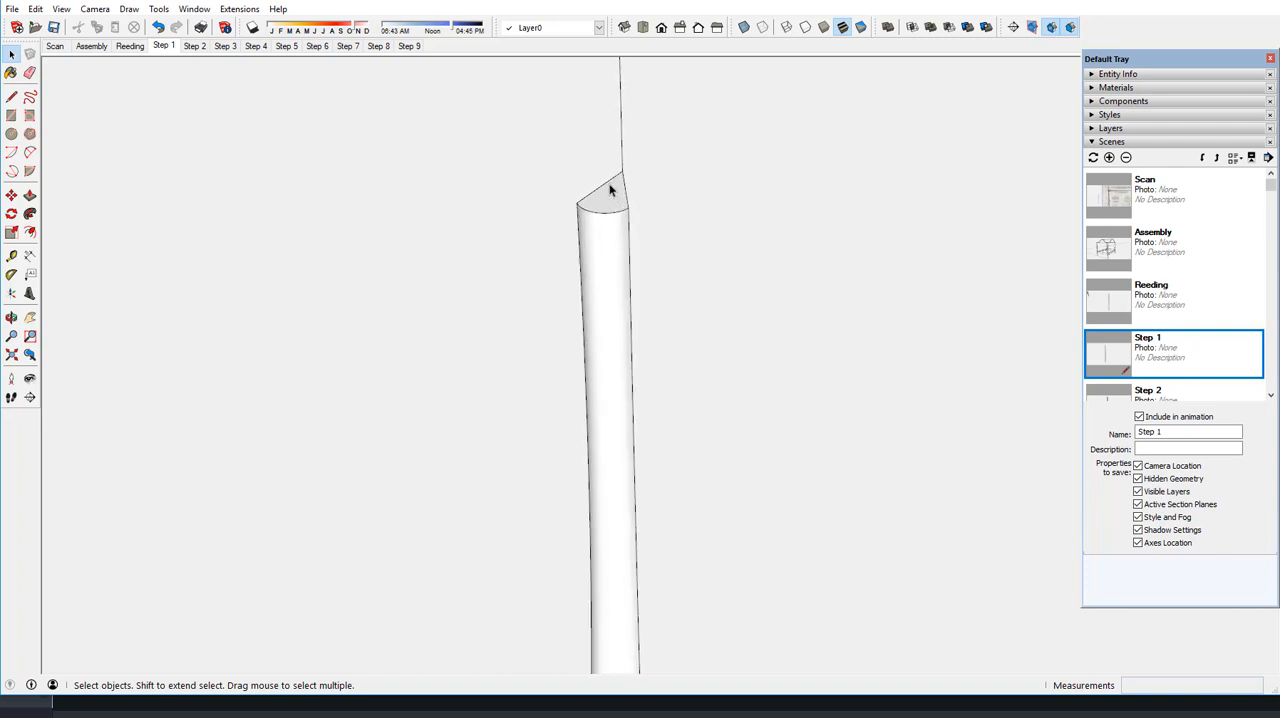
scroll(610, 190, "up", 2)
left_click(603, 283)
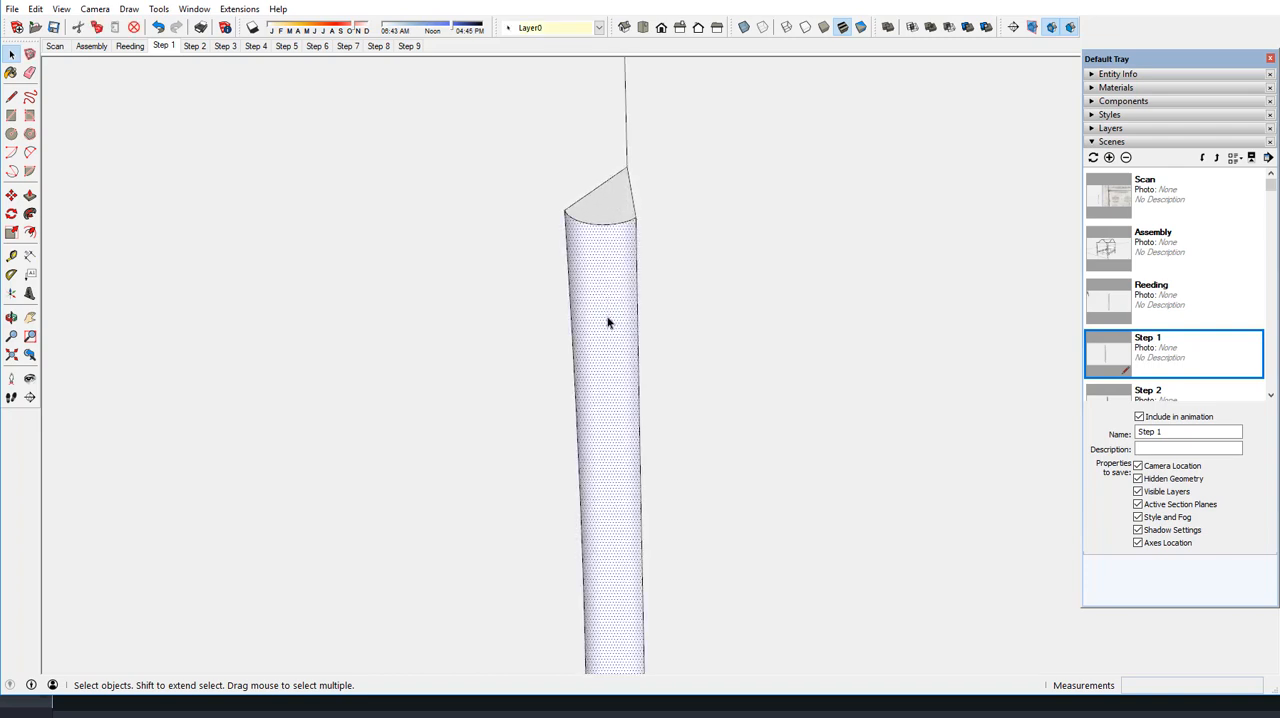
left_click(11, 216)
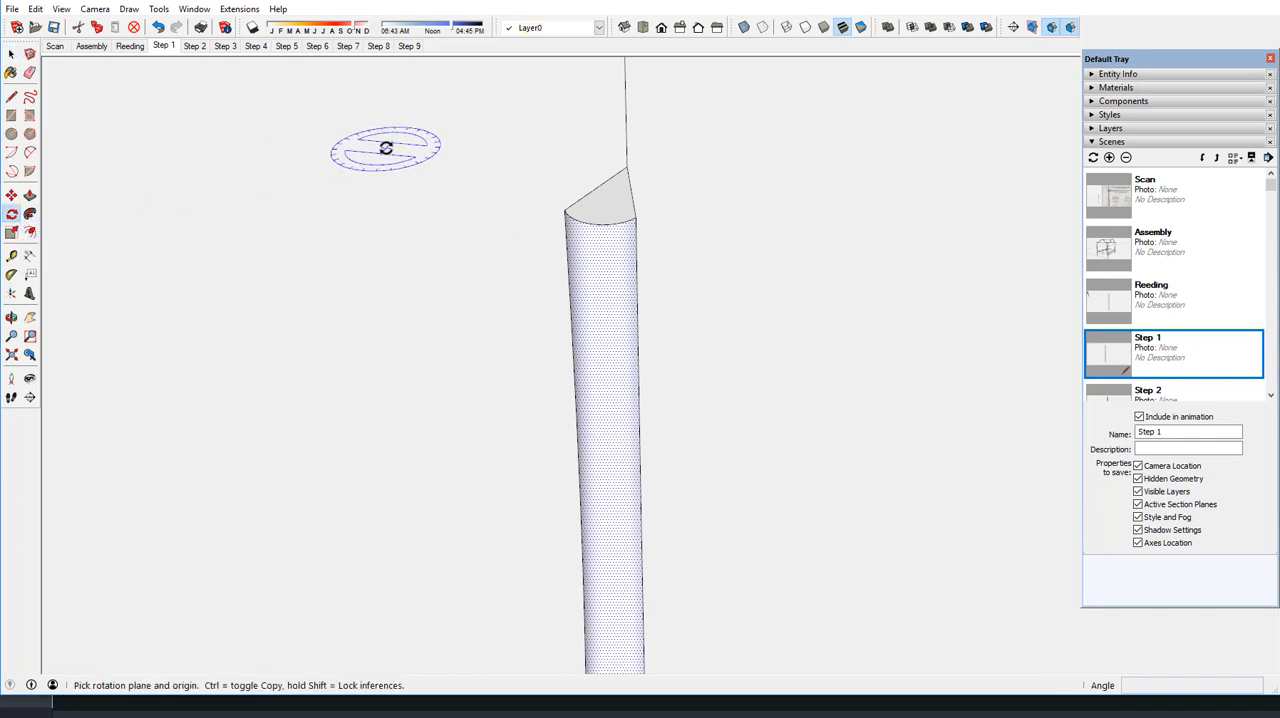
left_click(622, 166)
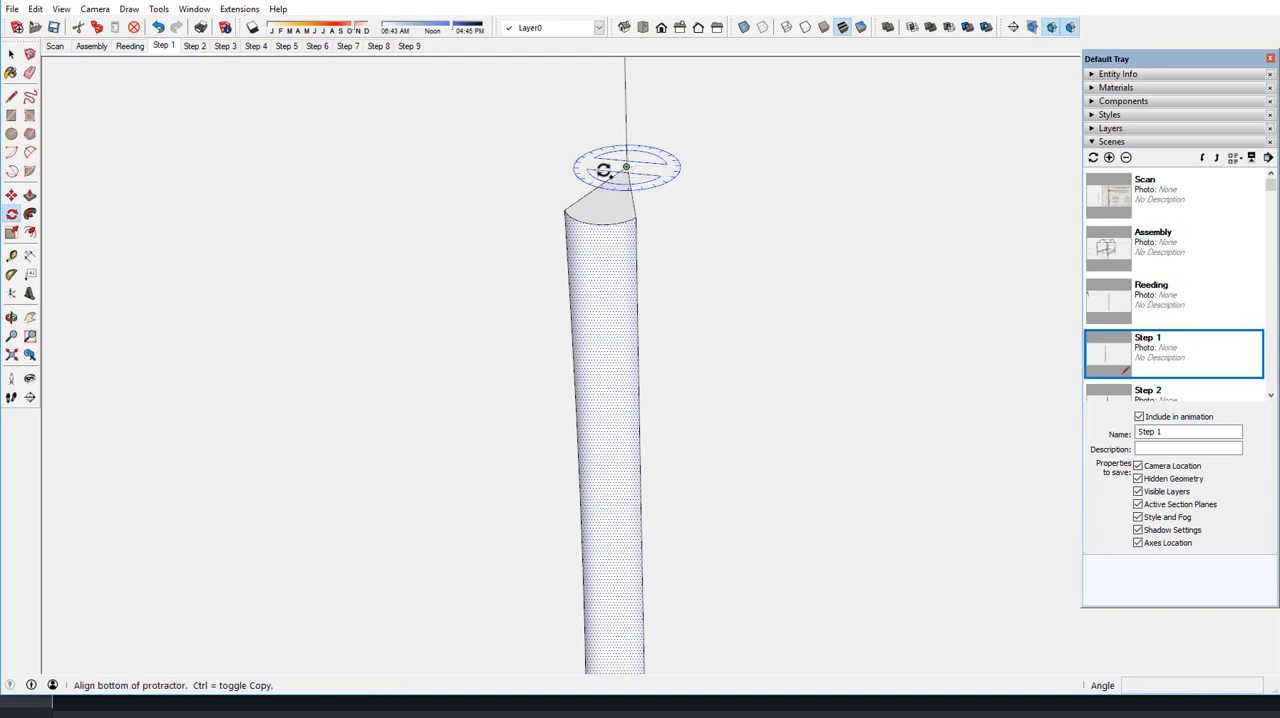
left_click(565, 210)
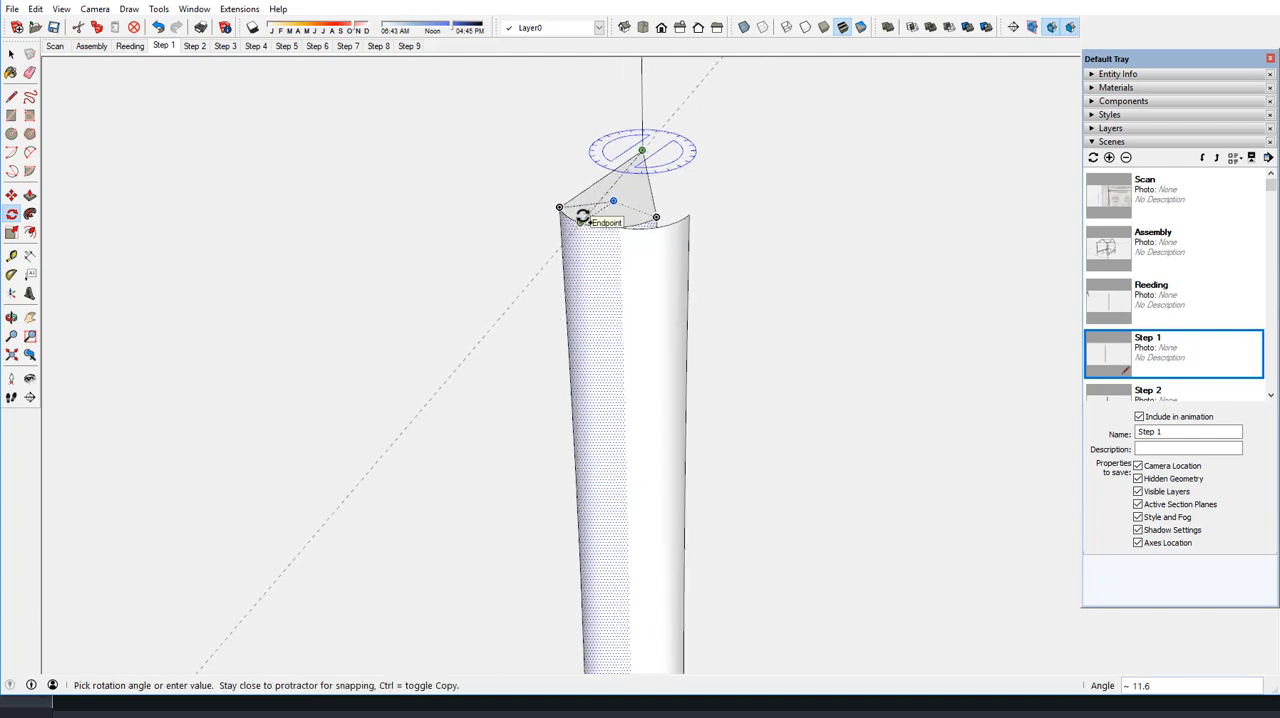
scroll(580, 218, "up", 2)
scroll(582, 217, "up", 2)
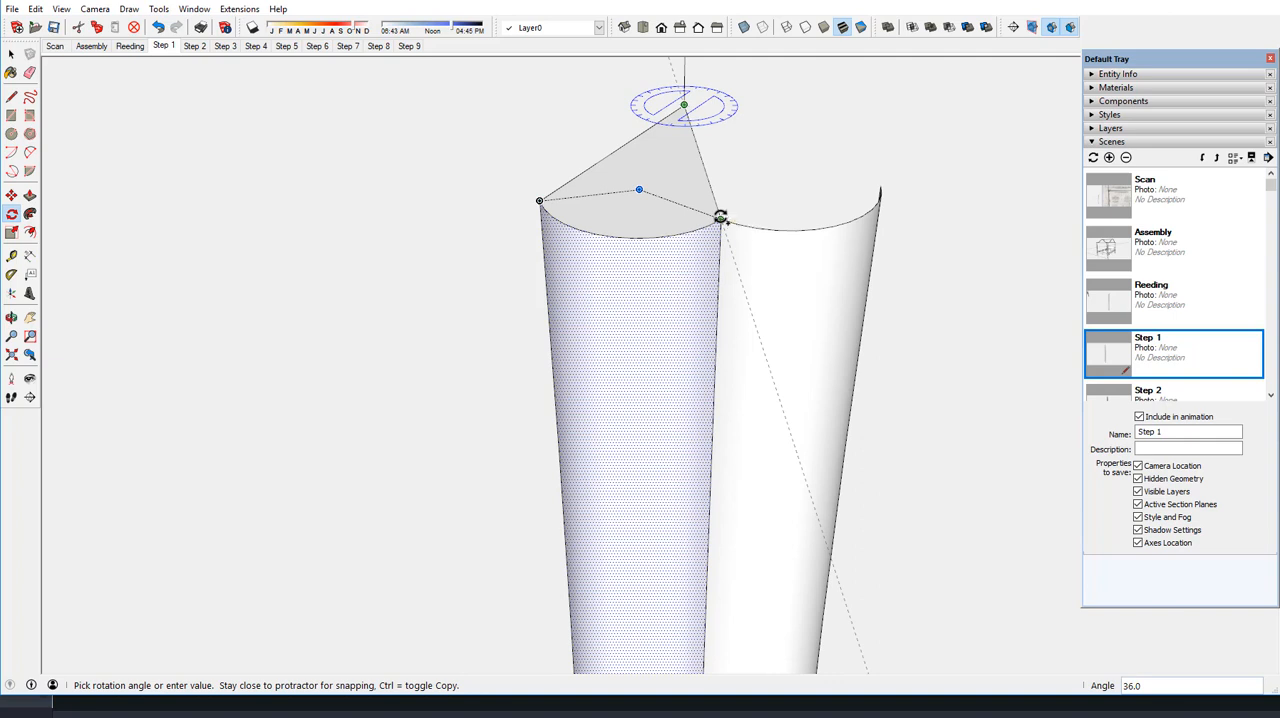
left_click(720, 217)
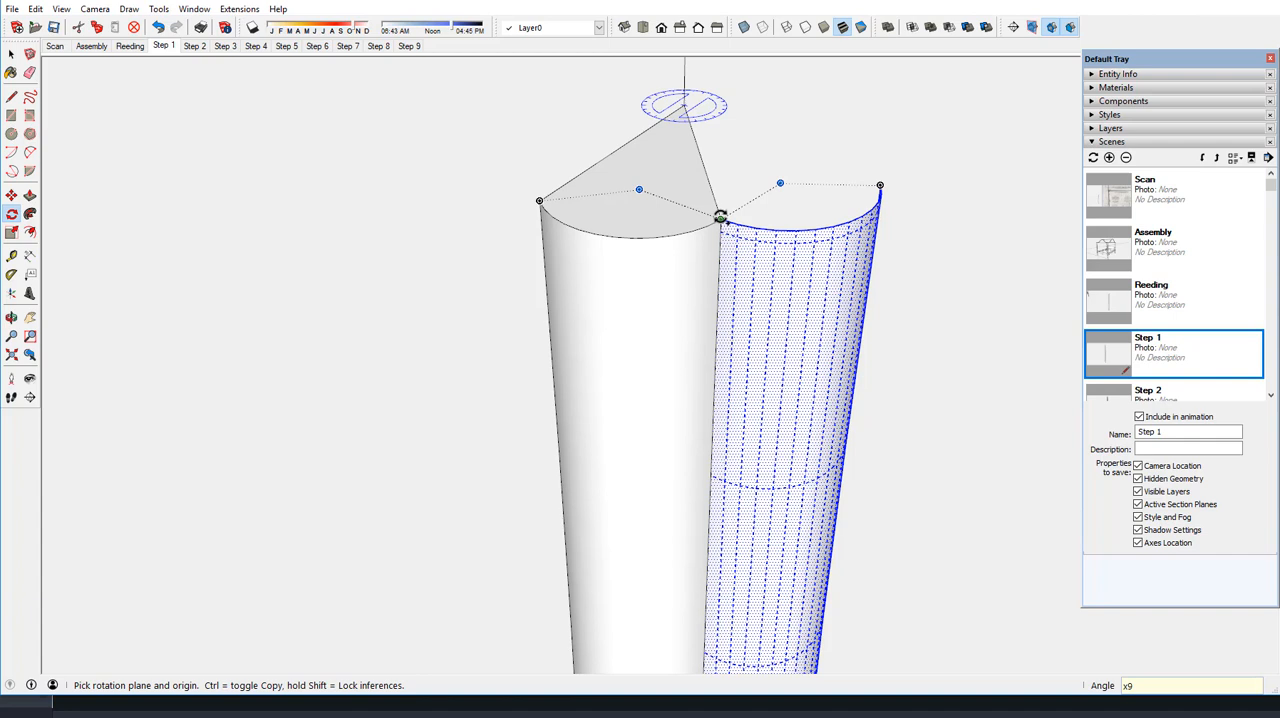
Array the rotated reed surface x9 to complete the ring around the post's axis, and clear the selection
key("Return")
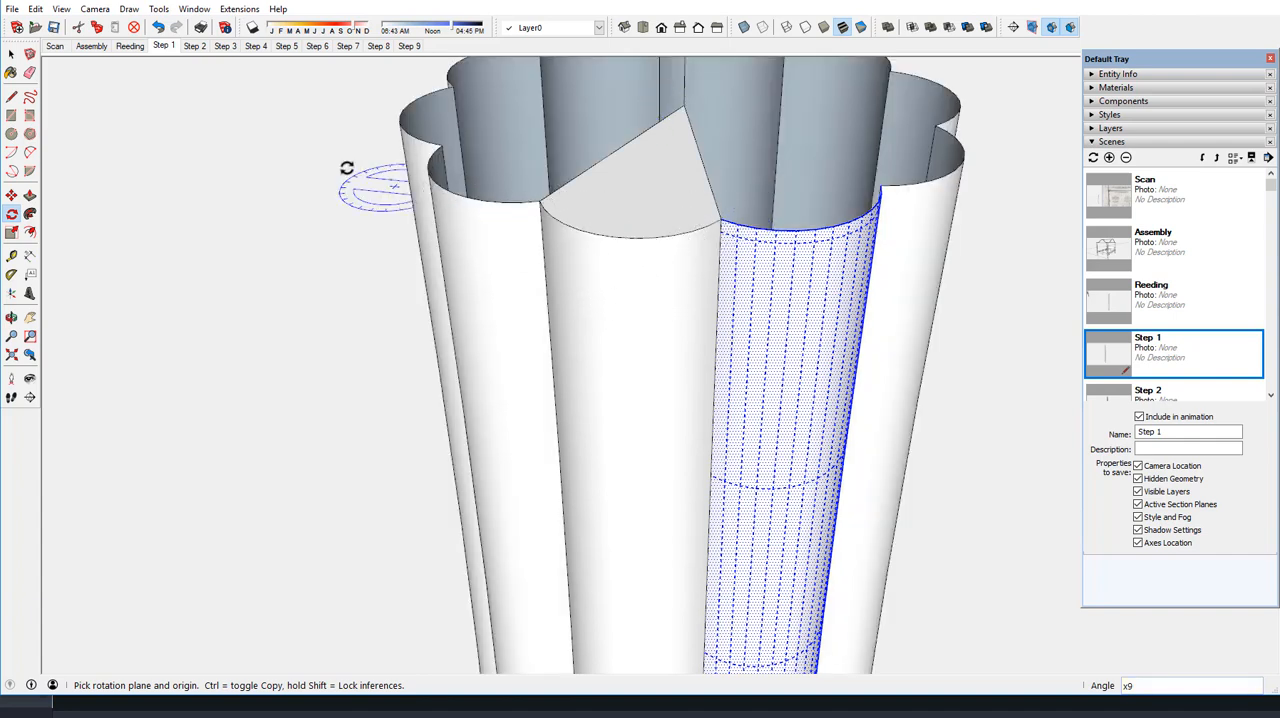
left_click(12, 55)
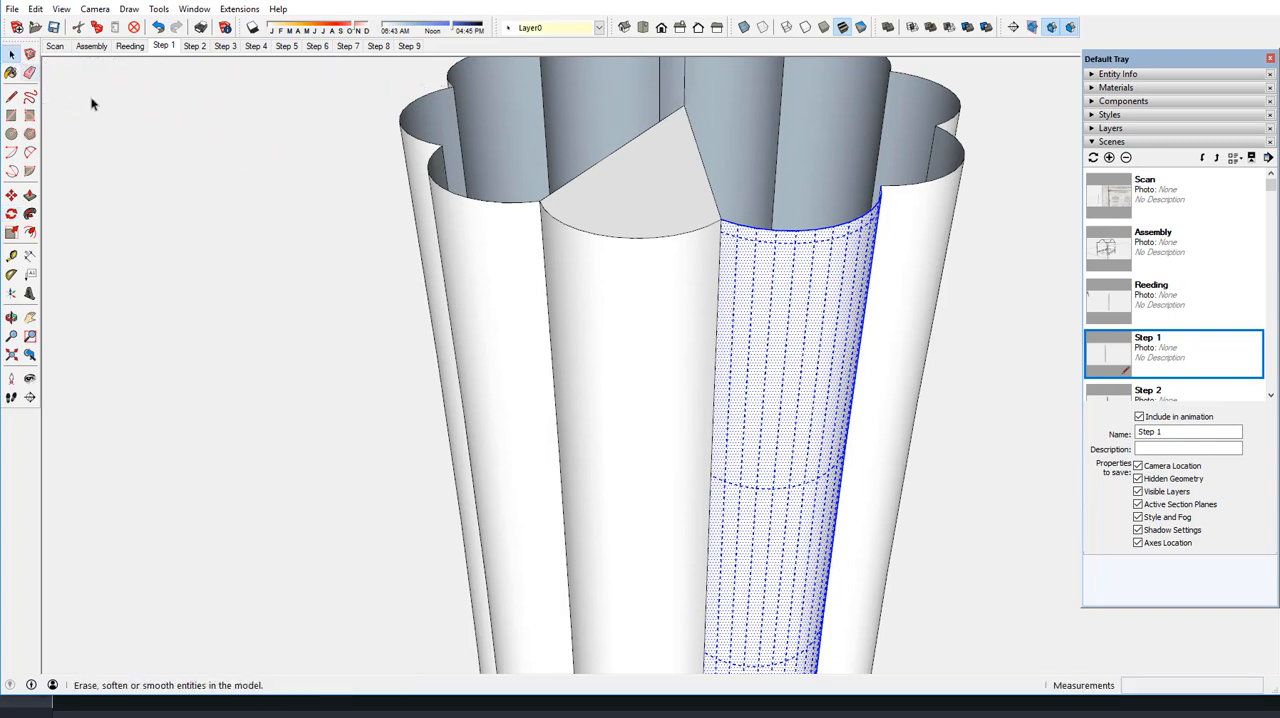
left_click(186, 157)
scroll(559, 231, "down", 1)
scroll(560, 231, "down", 4)
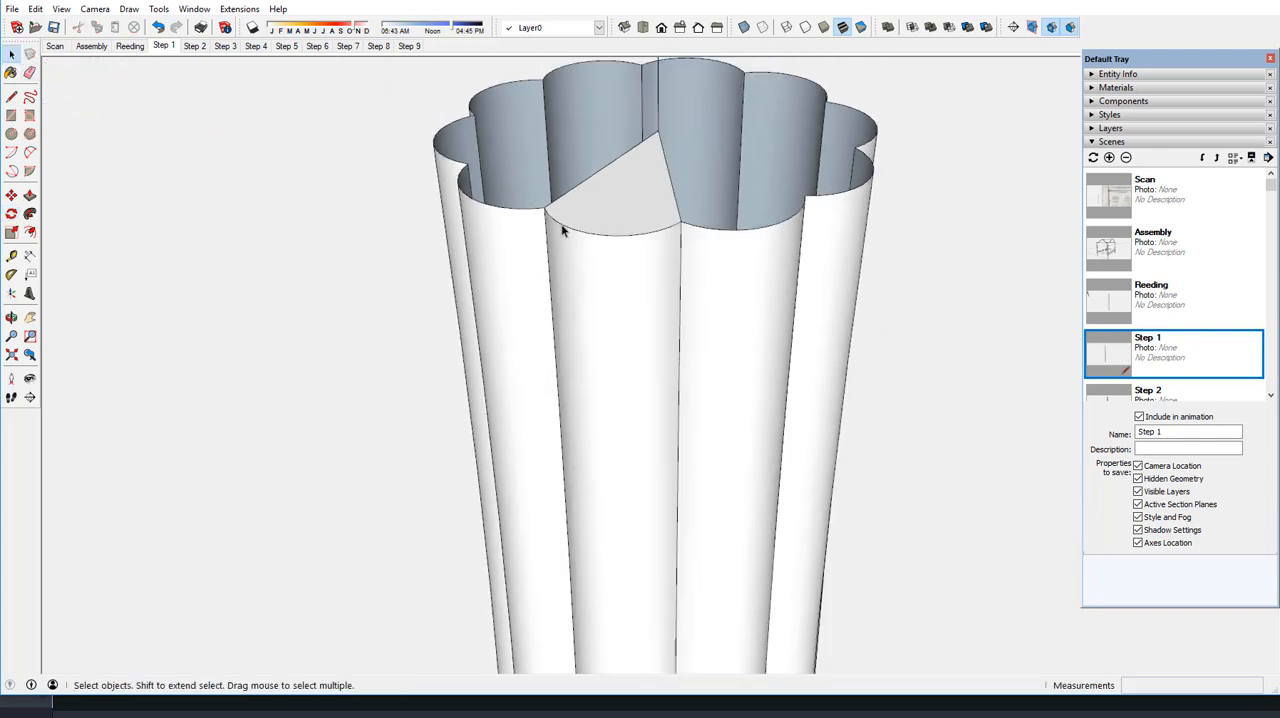
scroll(581, 197, "down", 2)
scroll(581, 197, "down", 6)
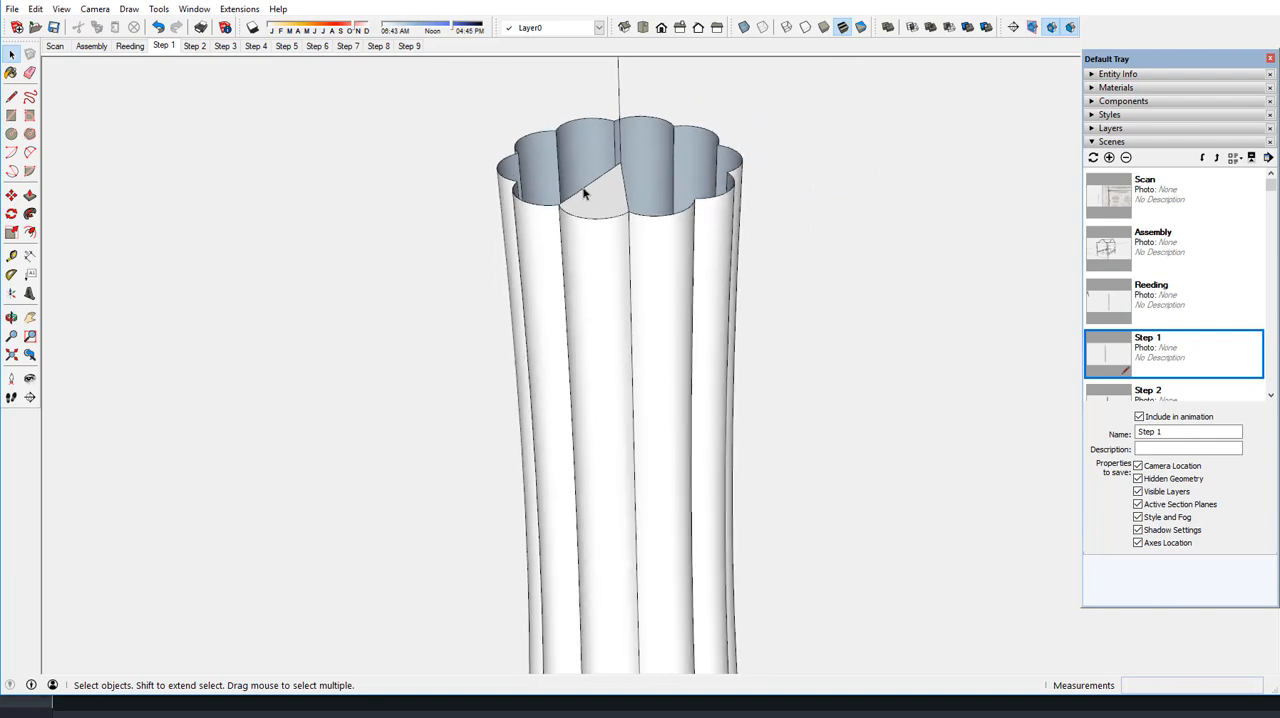
scroll(600, 149, "down", 6)
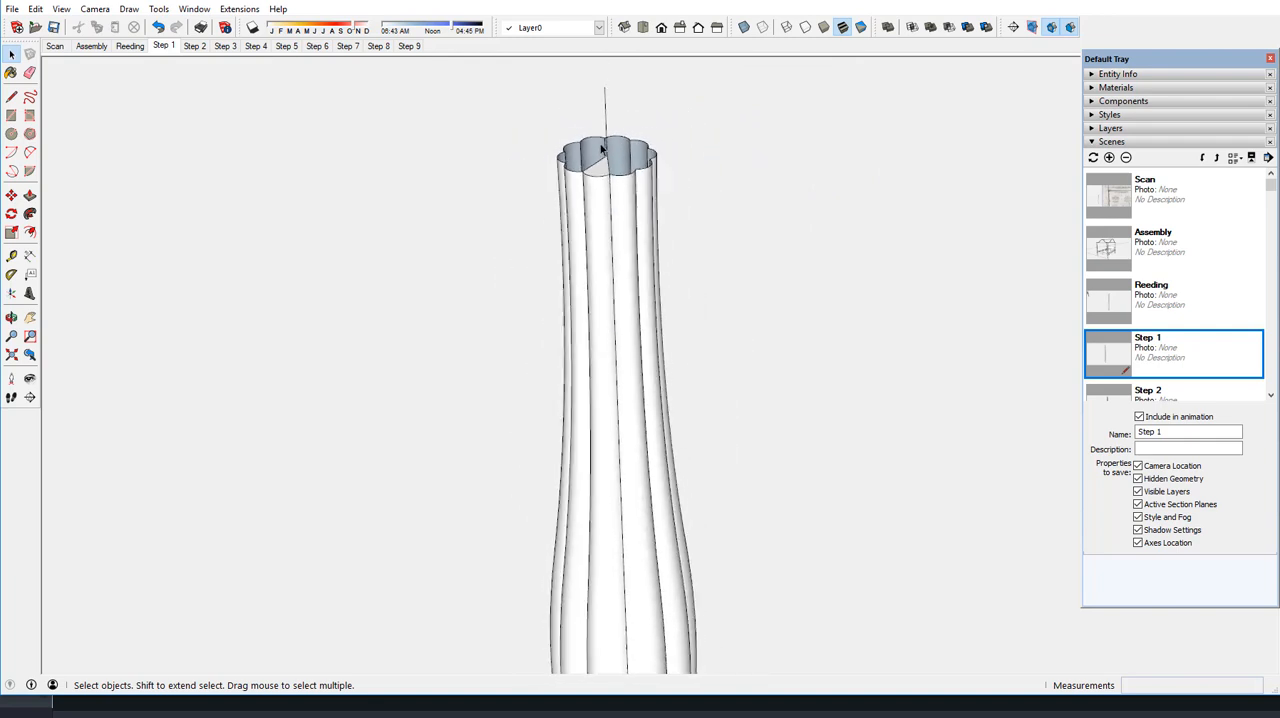